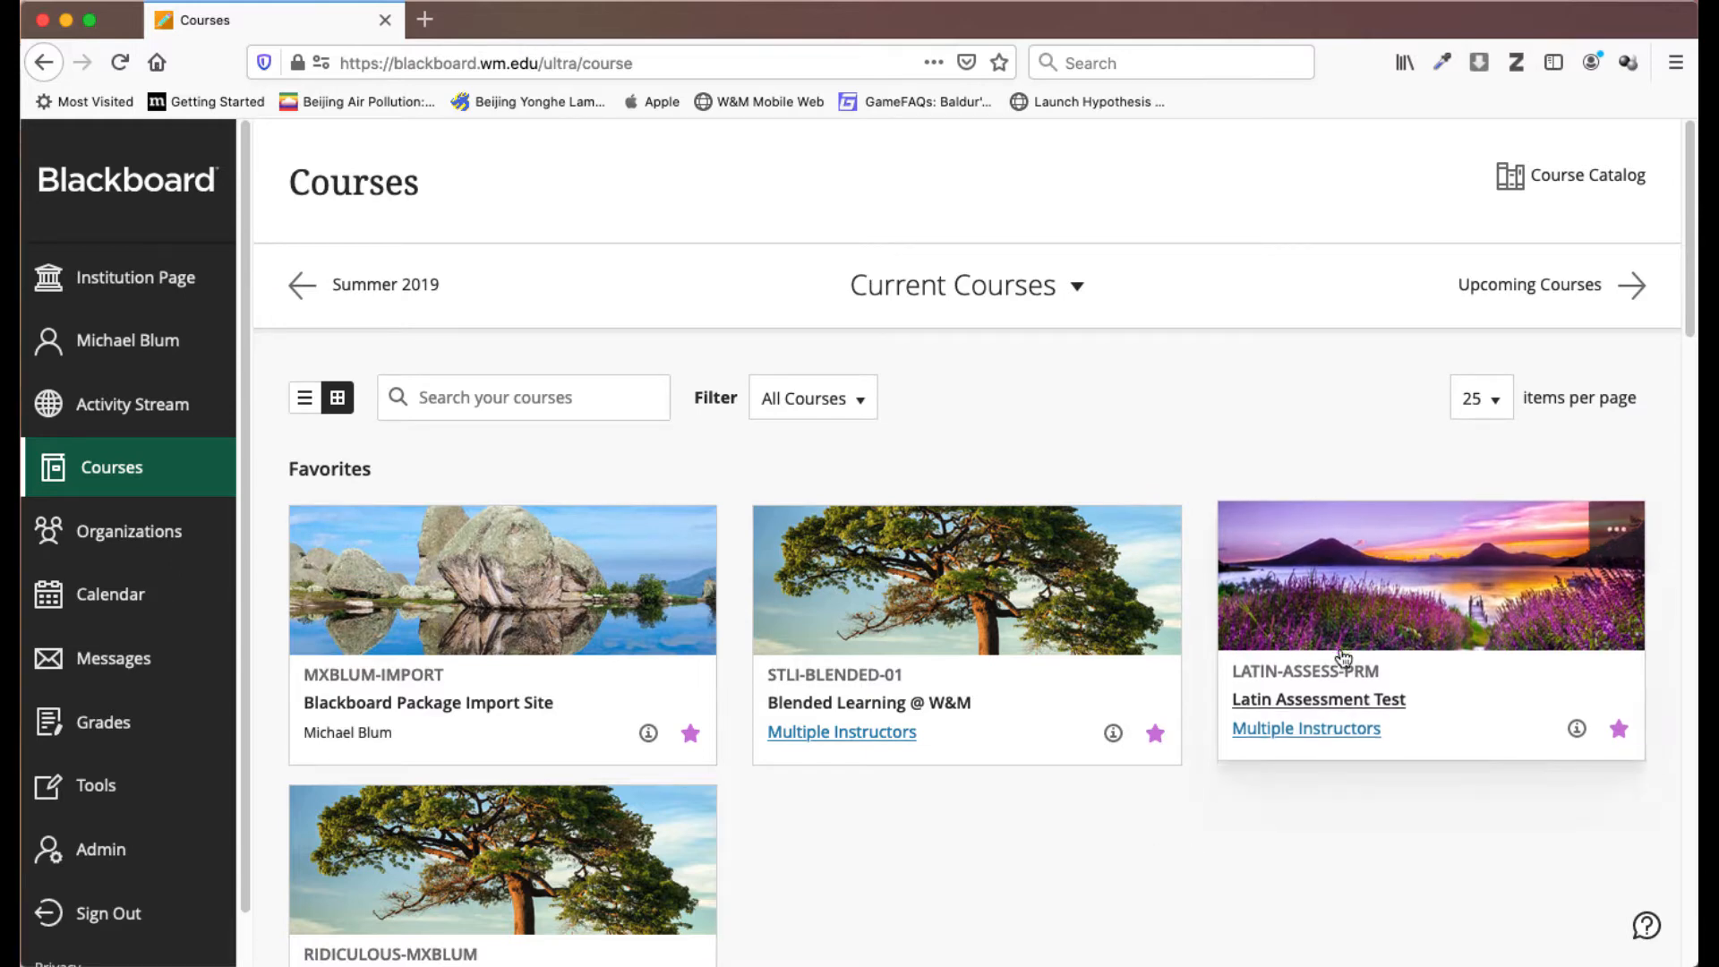
Open the Latin Assessment Test course and go to the Tests list in its Tests, Surveys, and Pools course tool.
{"action": "left_click", "coordinate": [1367, 595]}
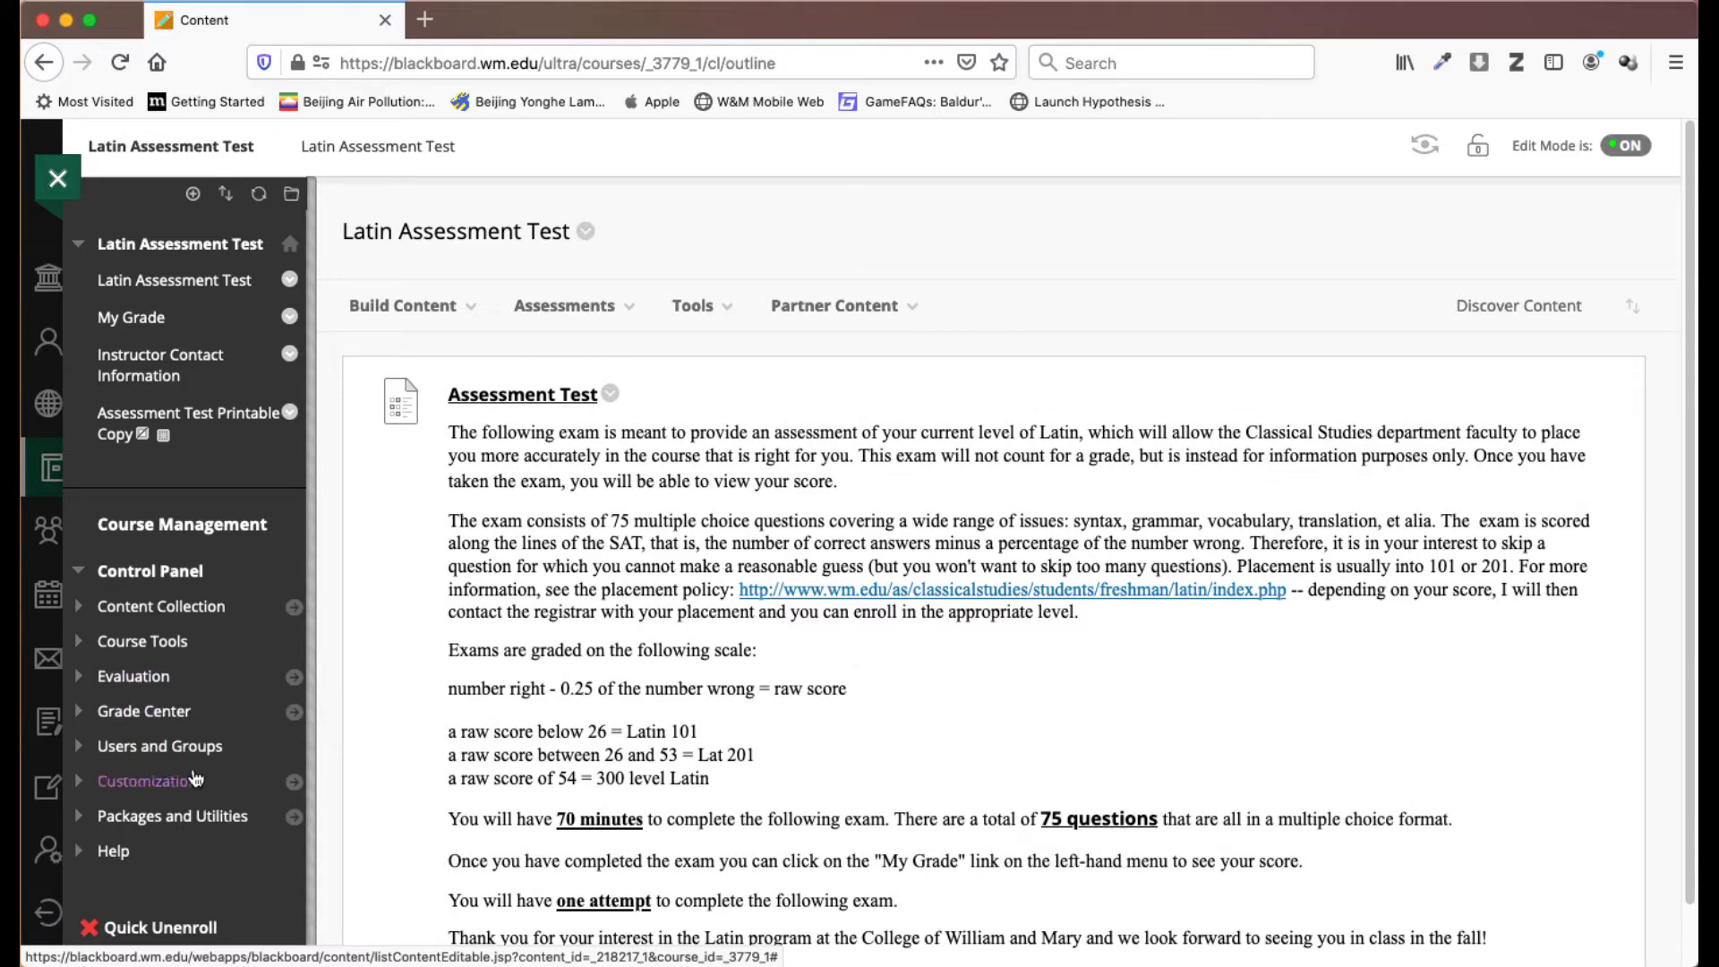
{"action": "scroll", "coordinate": [197, 823], "scroll_direction": "down", "scroll_amount": 2}
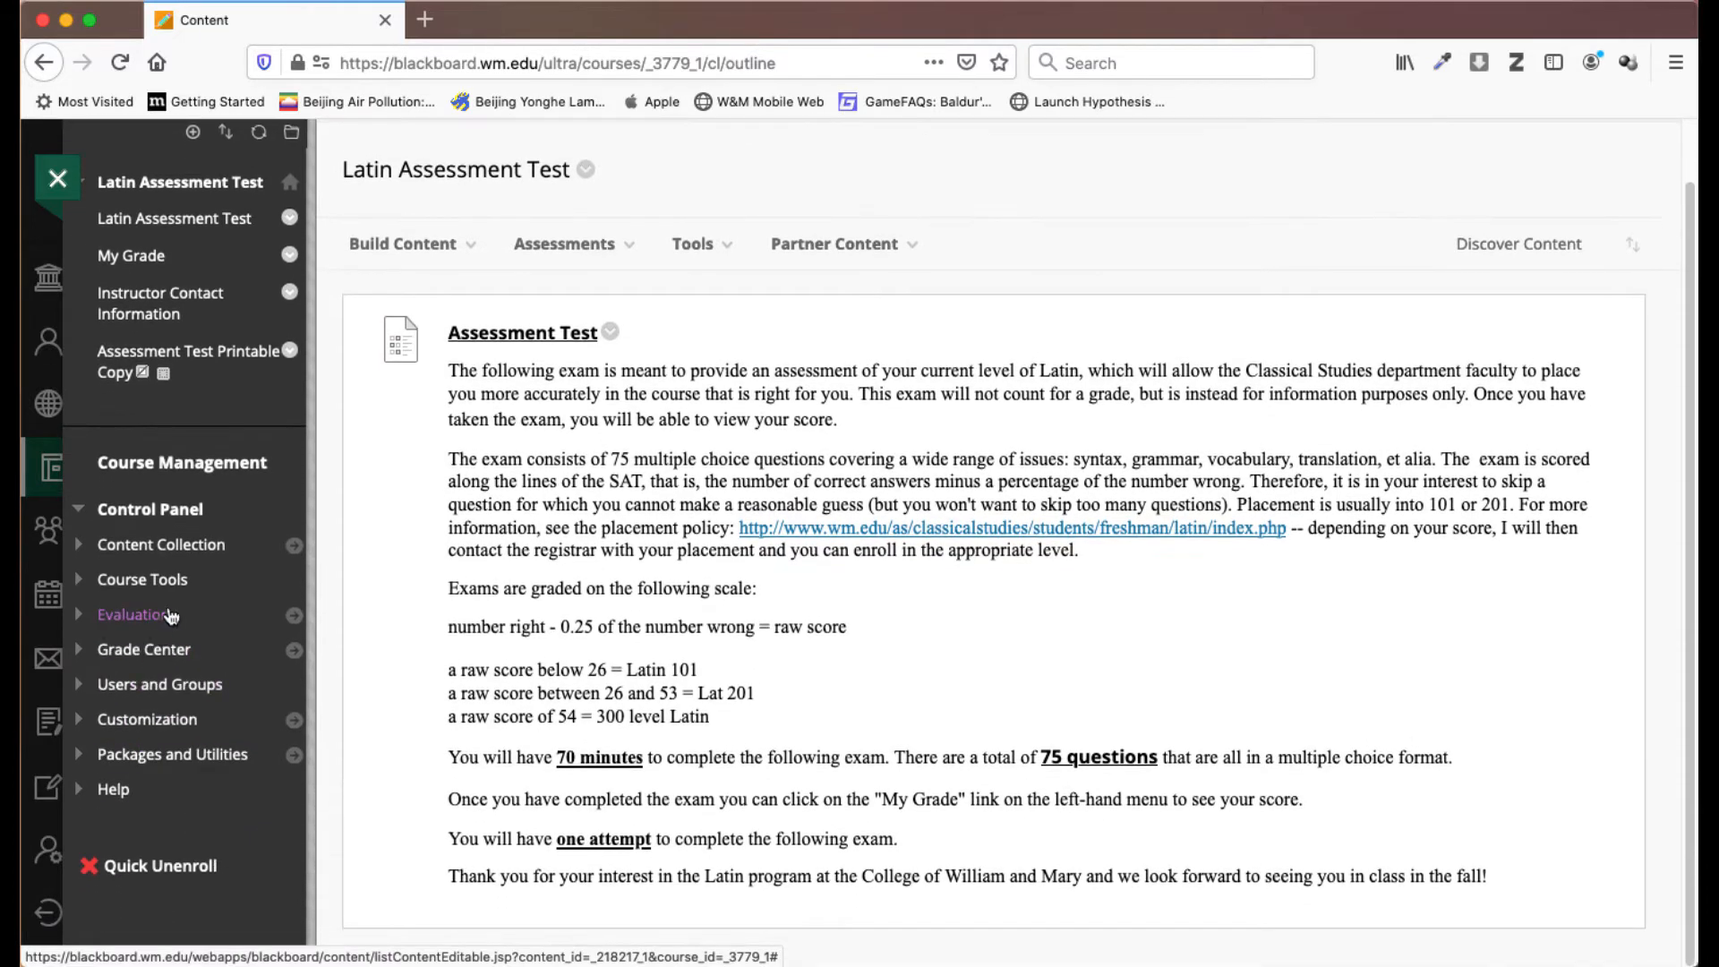
{"action": "left_click", "coordinate": [87, 587]}
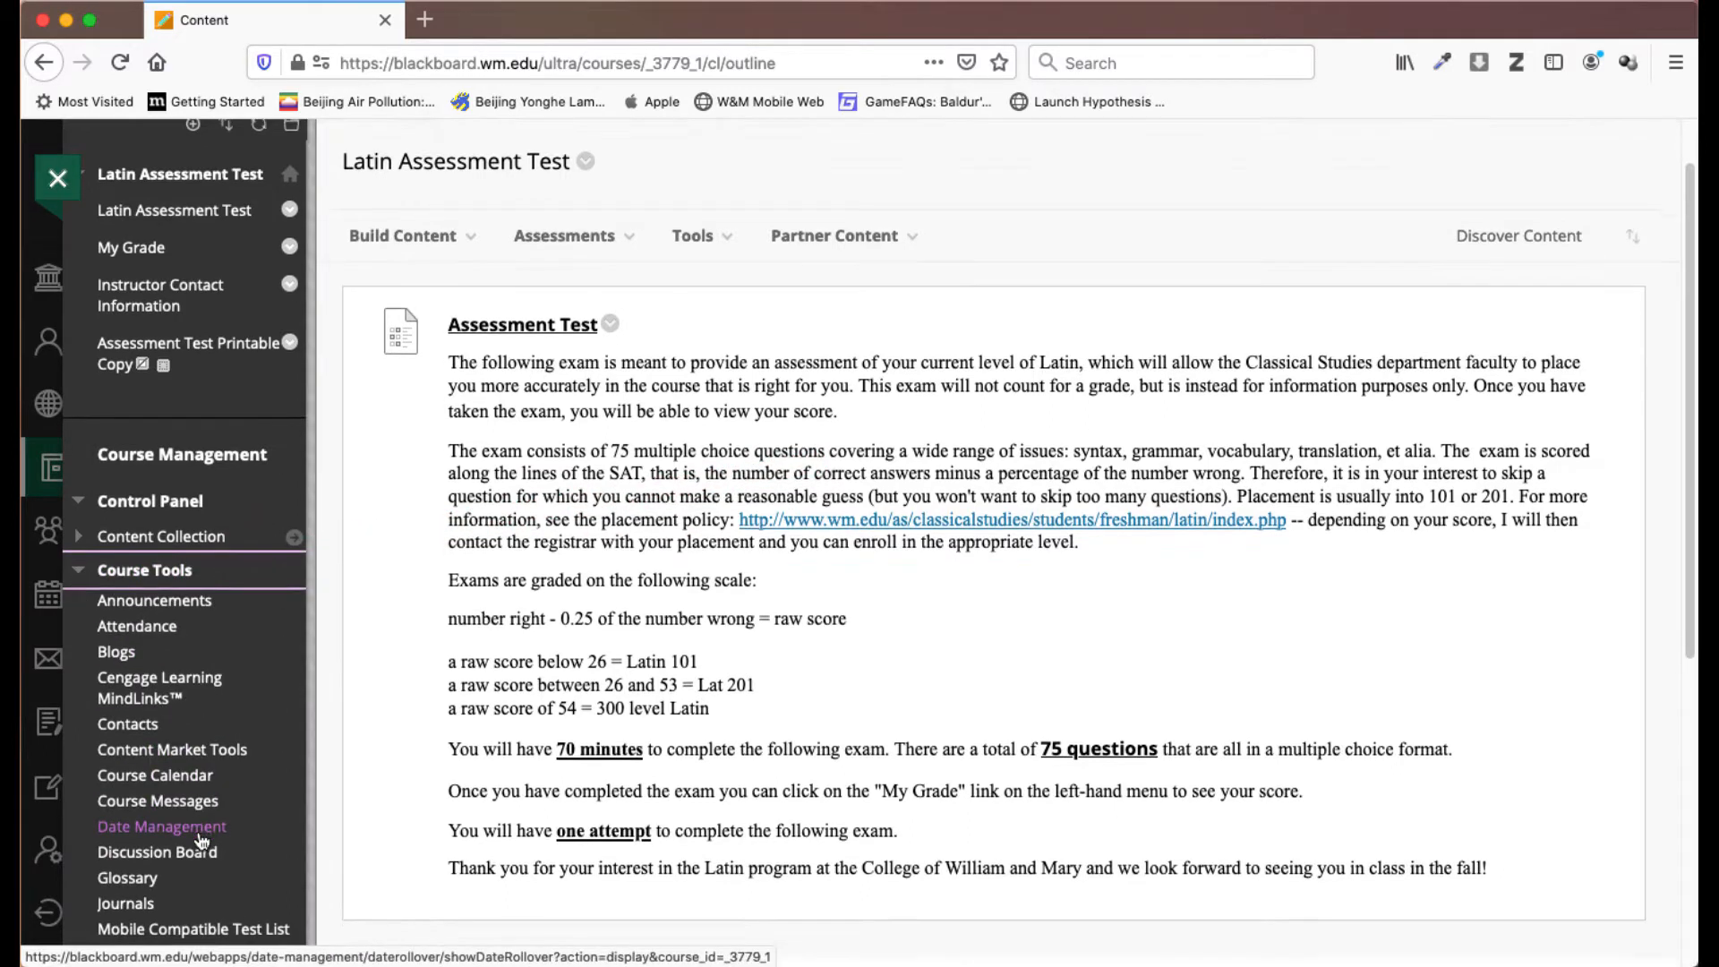
{"action": "scroll", "coordinate": [179, 850], "scroll_direction": "down", "scroll_amount": 5}
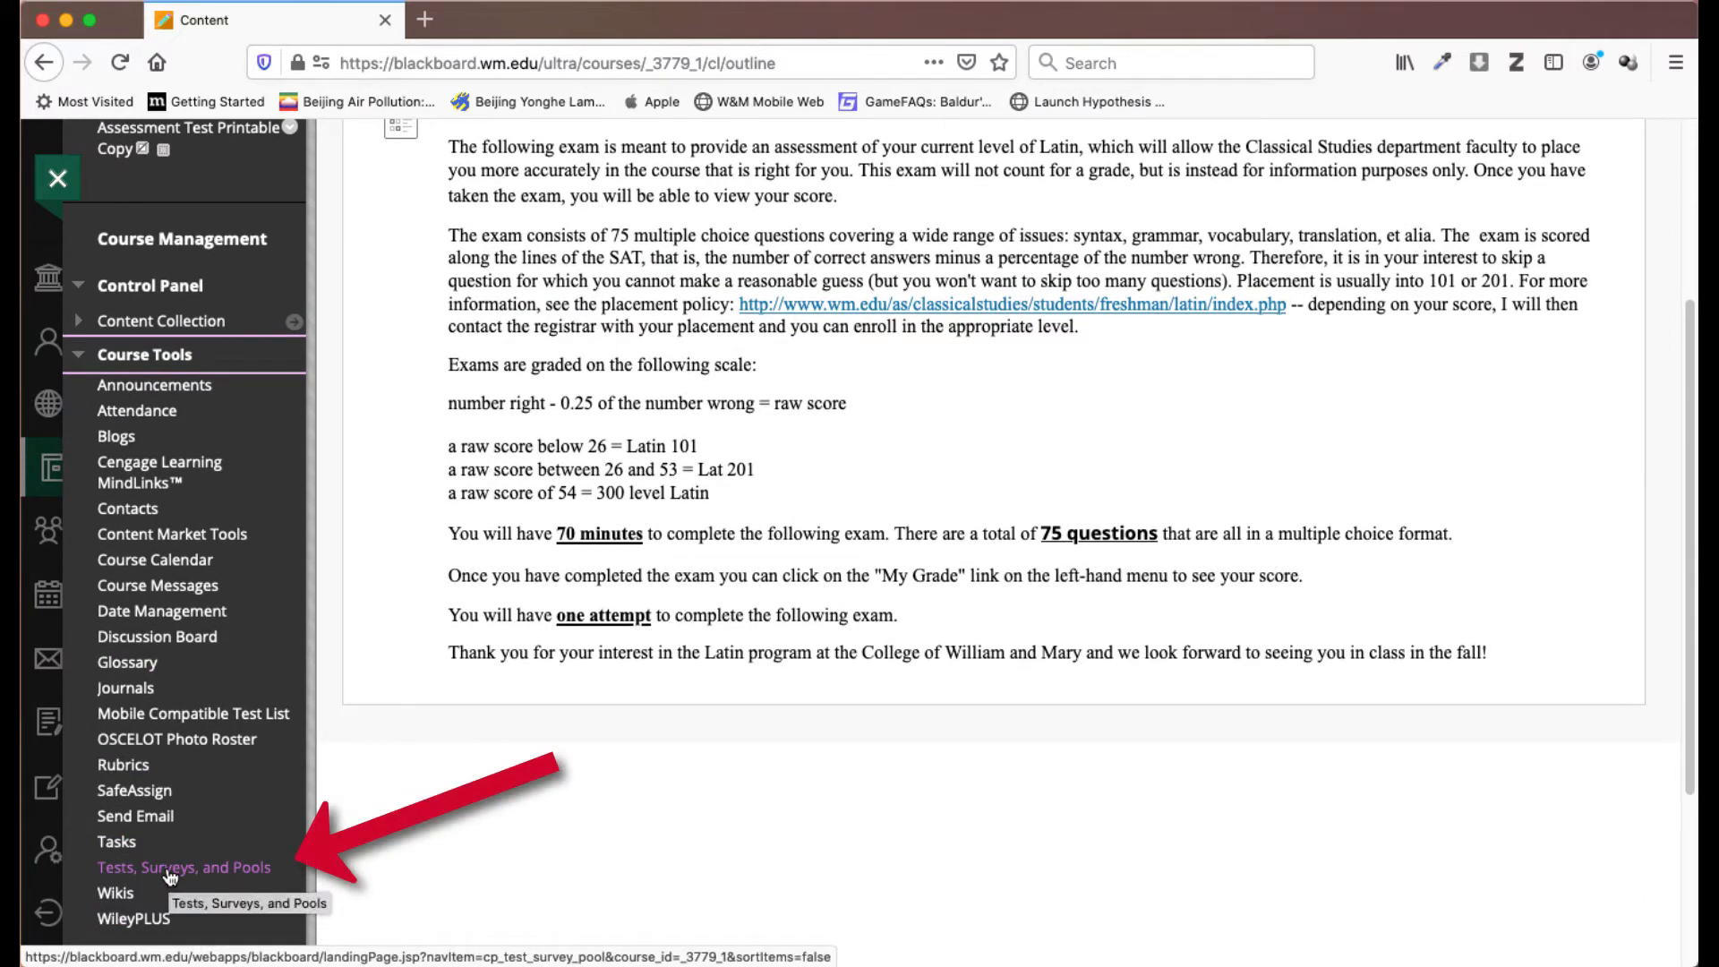
{"action": "left_click", "coordinate": [170, 868]}
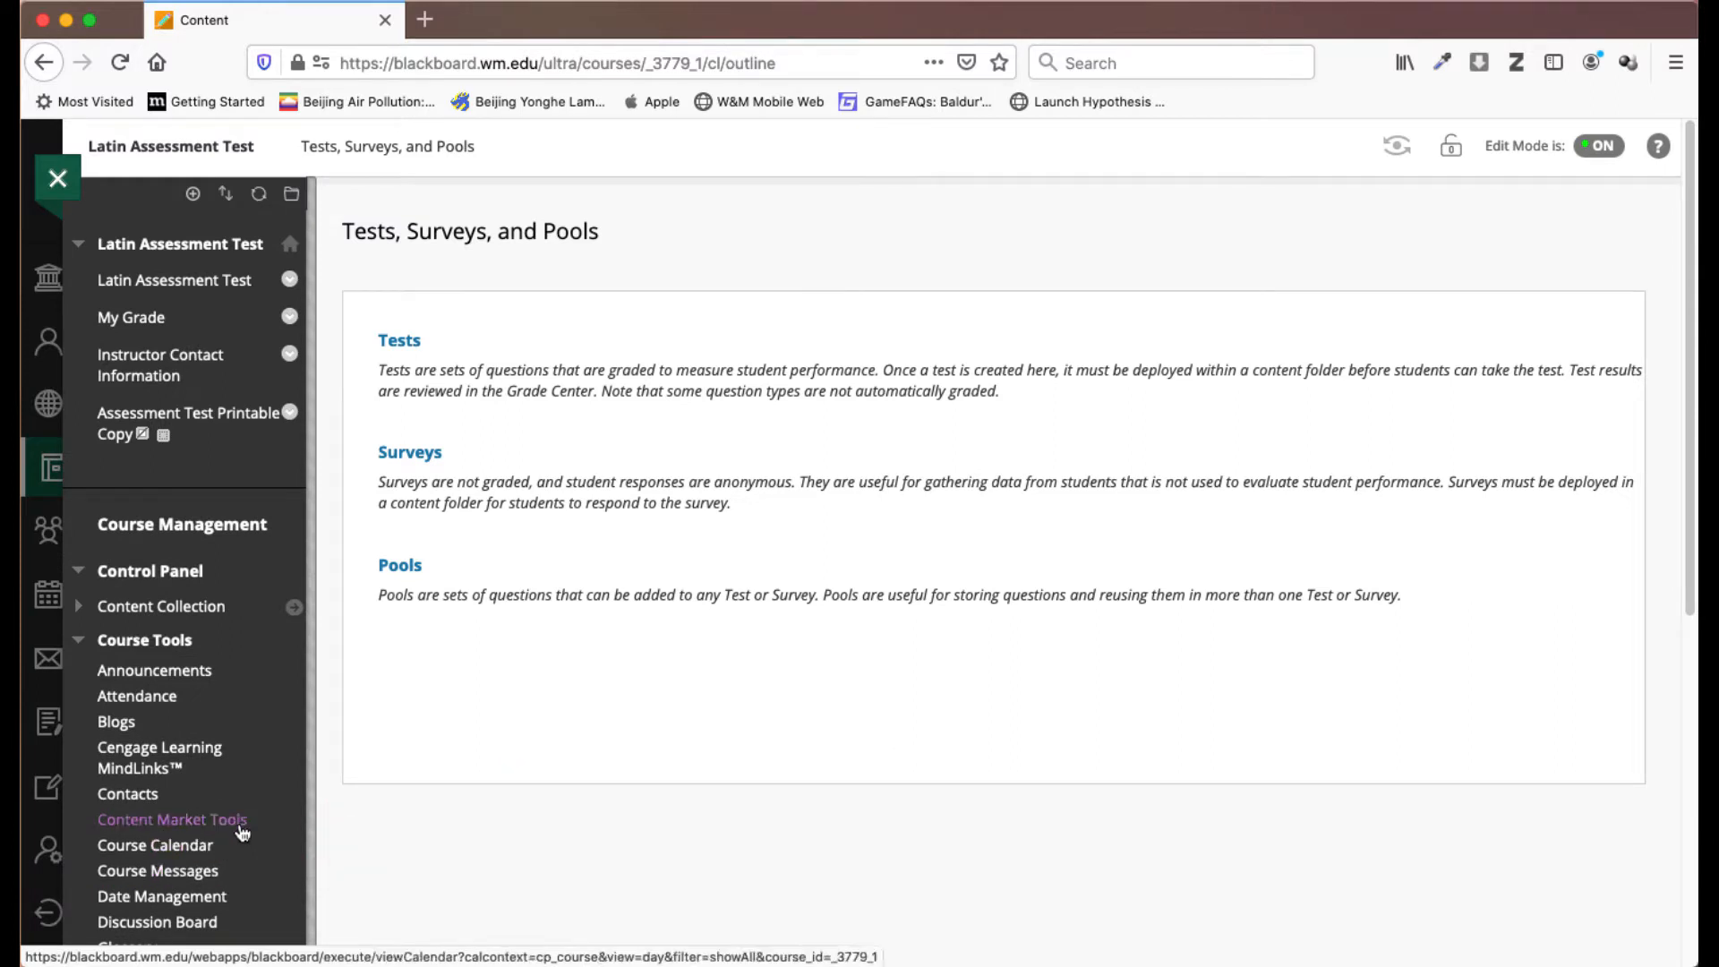
{"action": "left_click", "coordinate": [411, 350]}
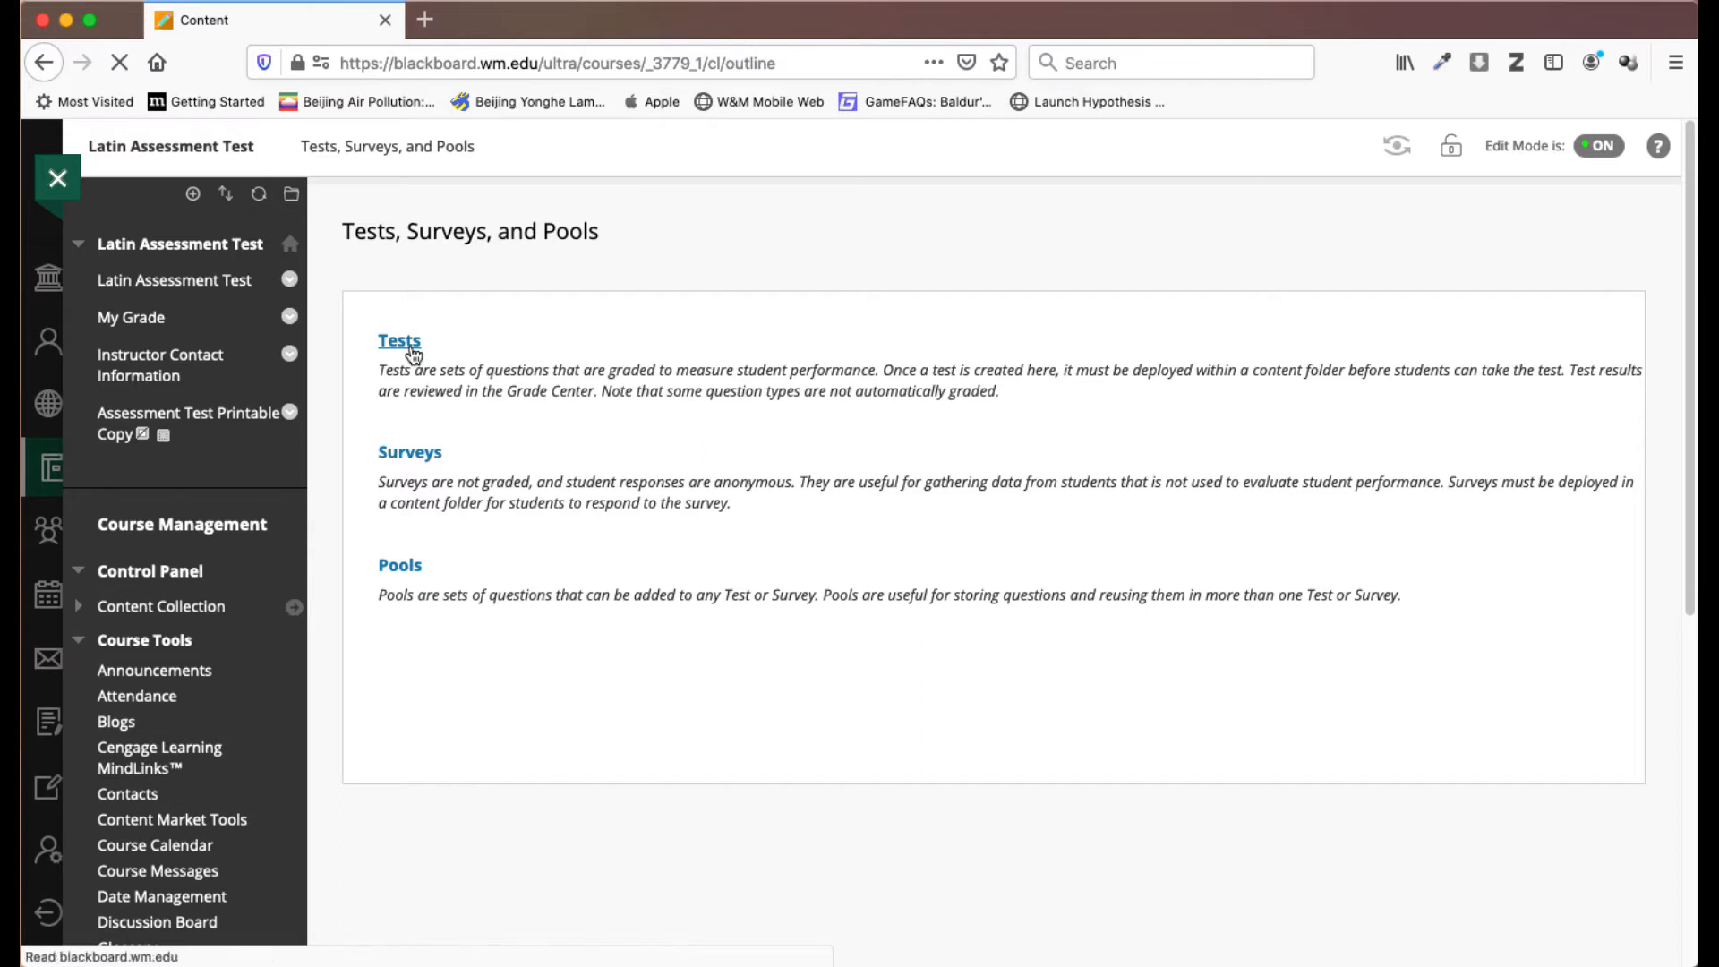
Make a copy of the existing Assessment Test in the Tests list.
{"action": "mouse_move", "coordinate": [525, 493]}
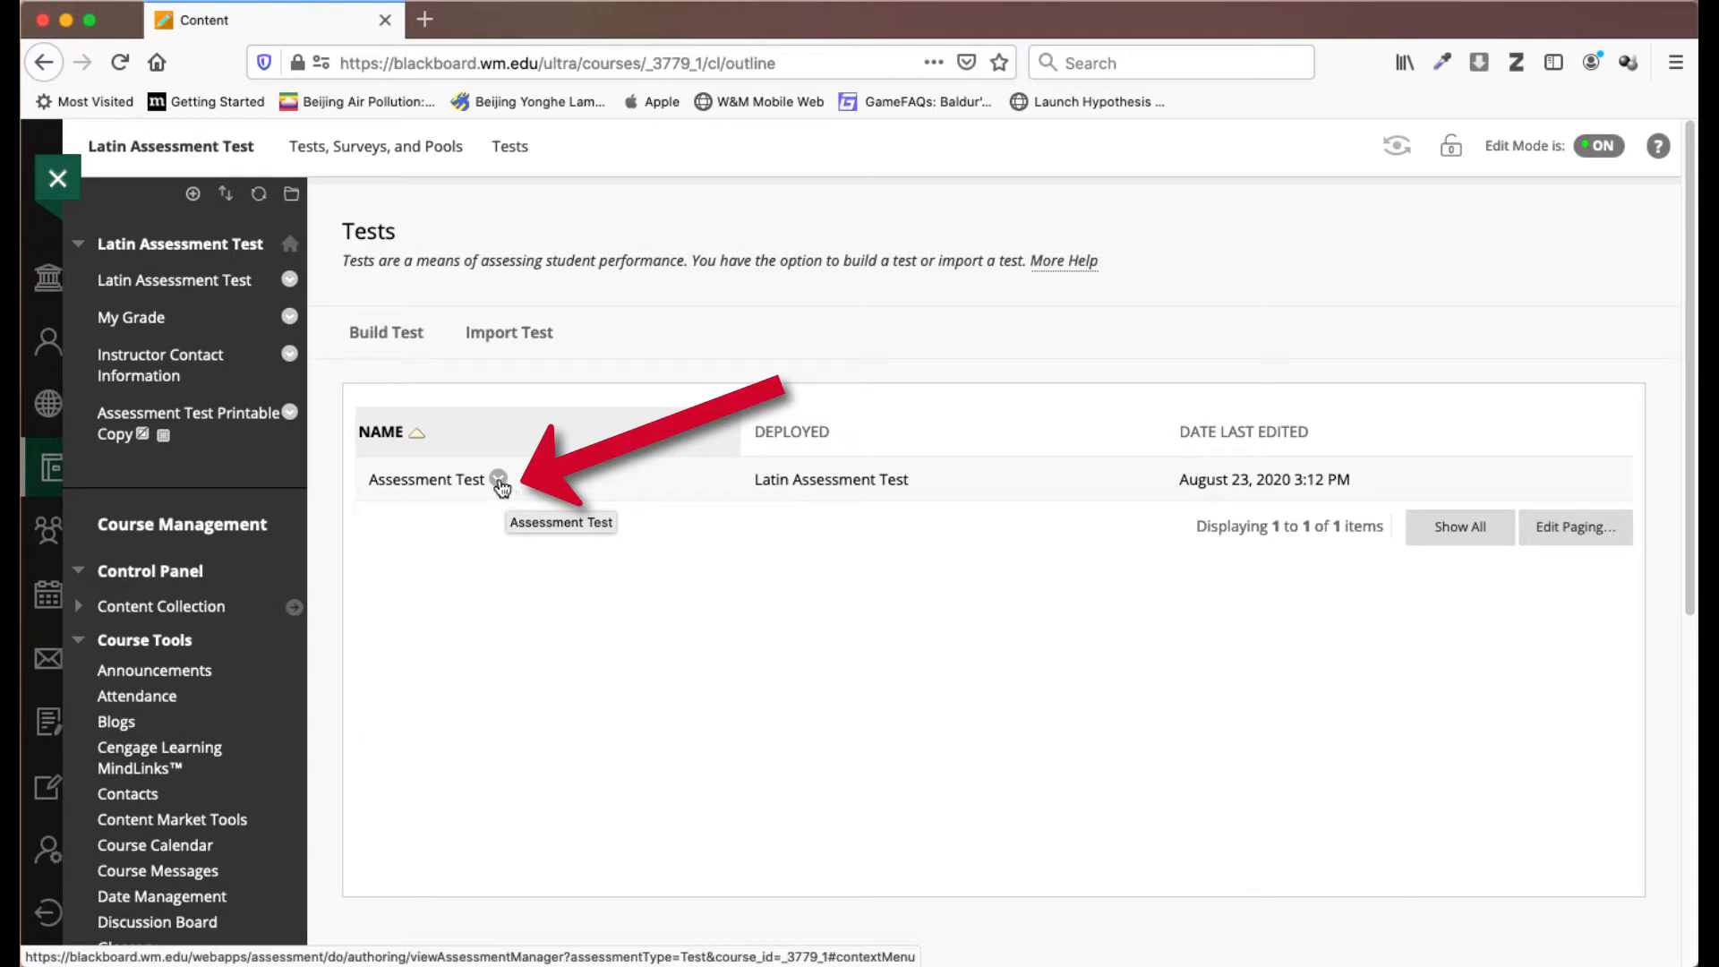
{"action": "left_click", "coordinate": [498, 481]}
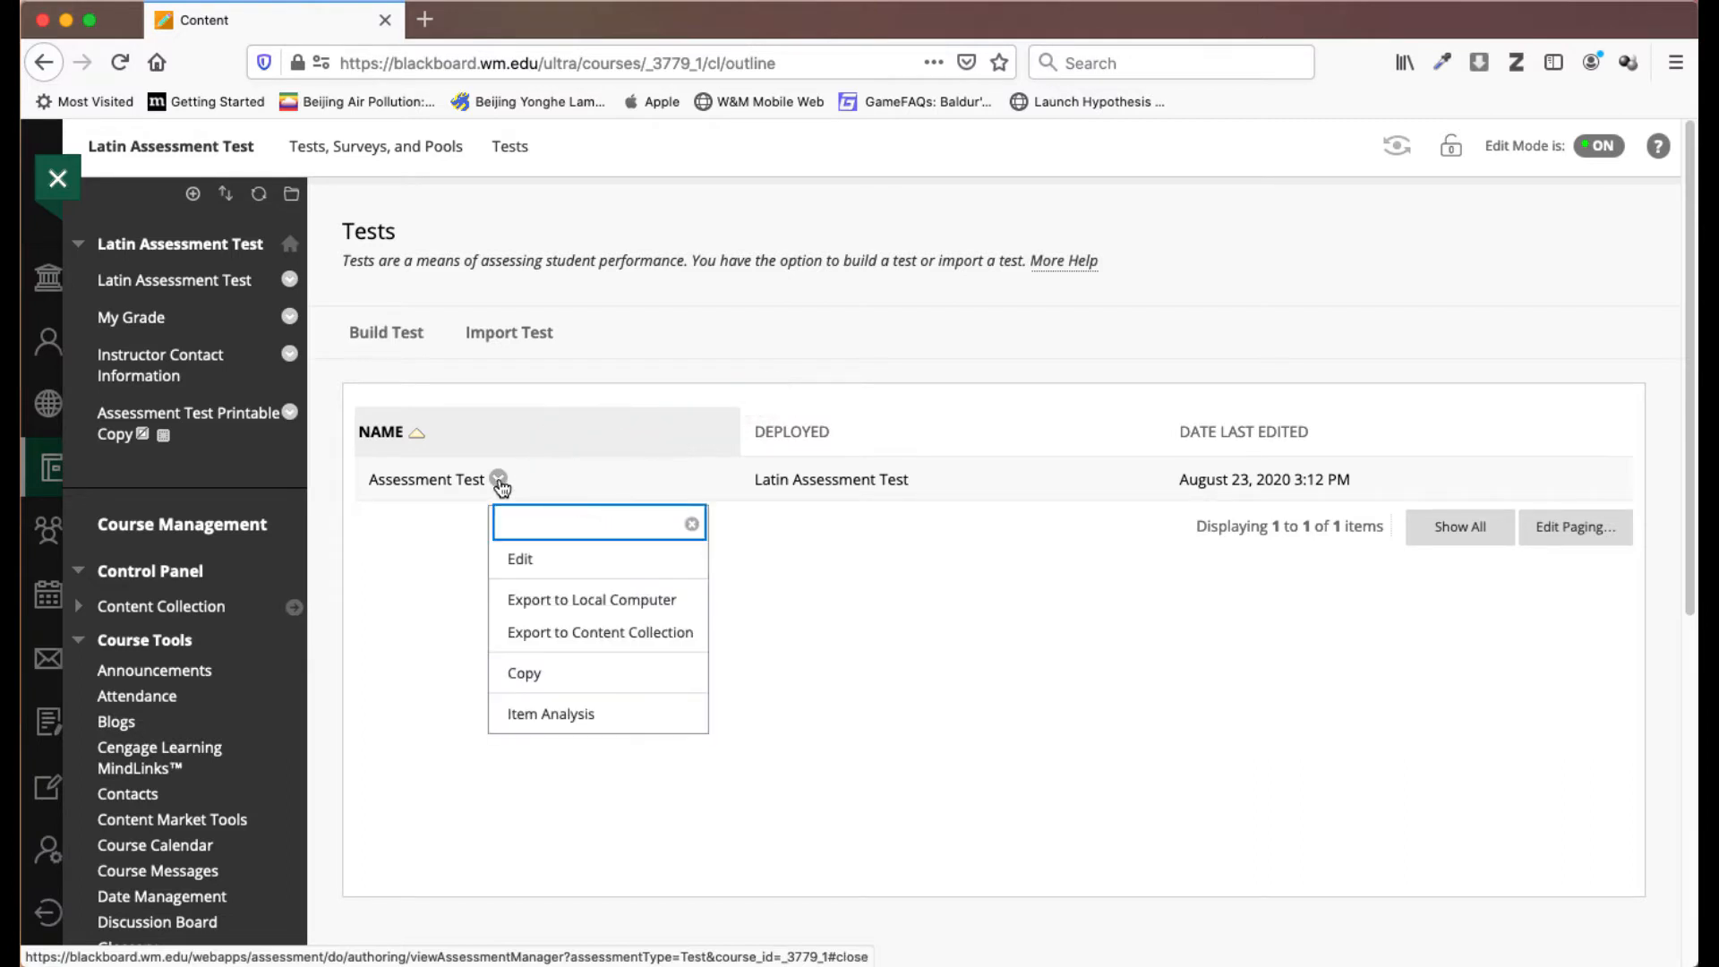
{"action": "left_click", "coordinate": [526, 673]}
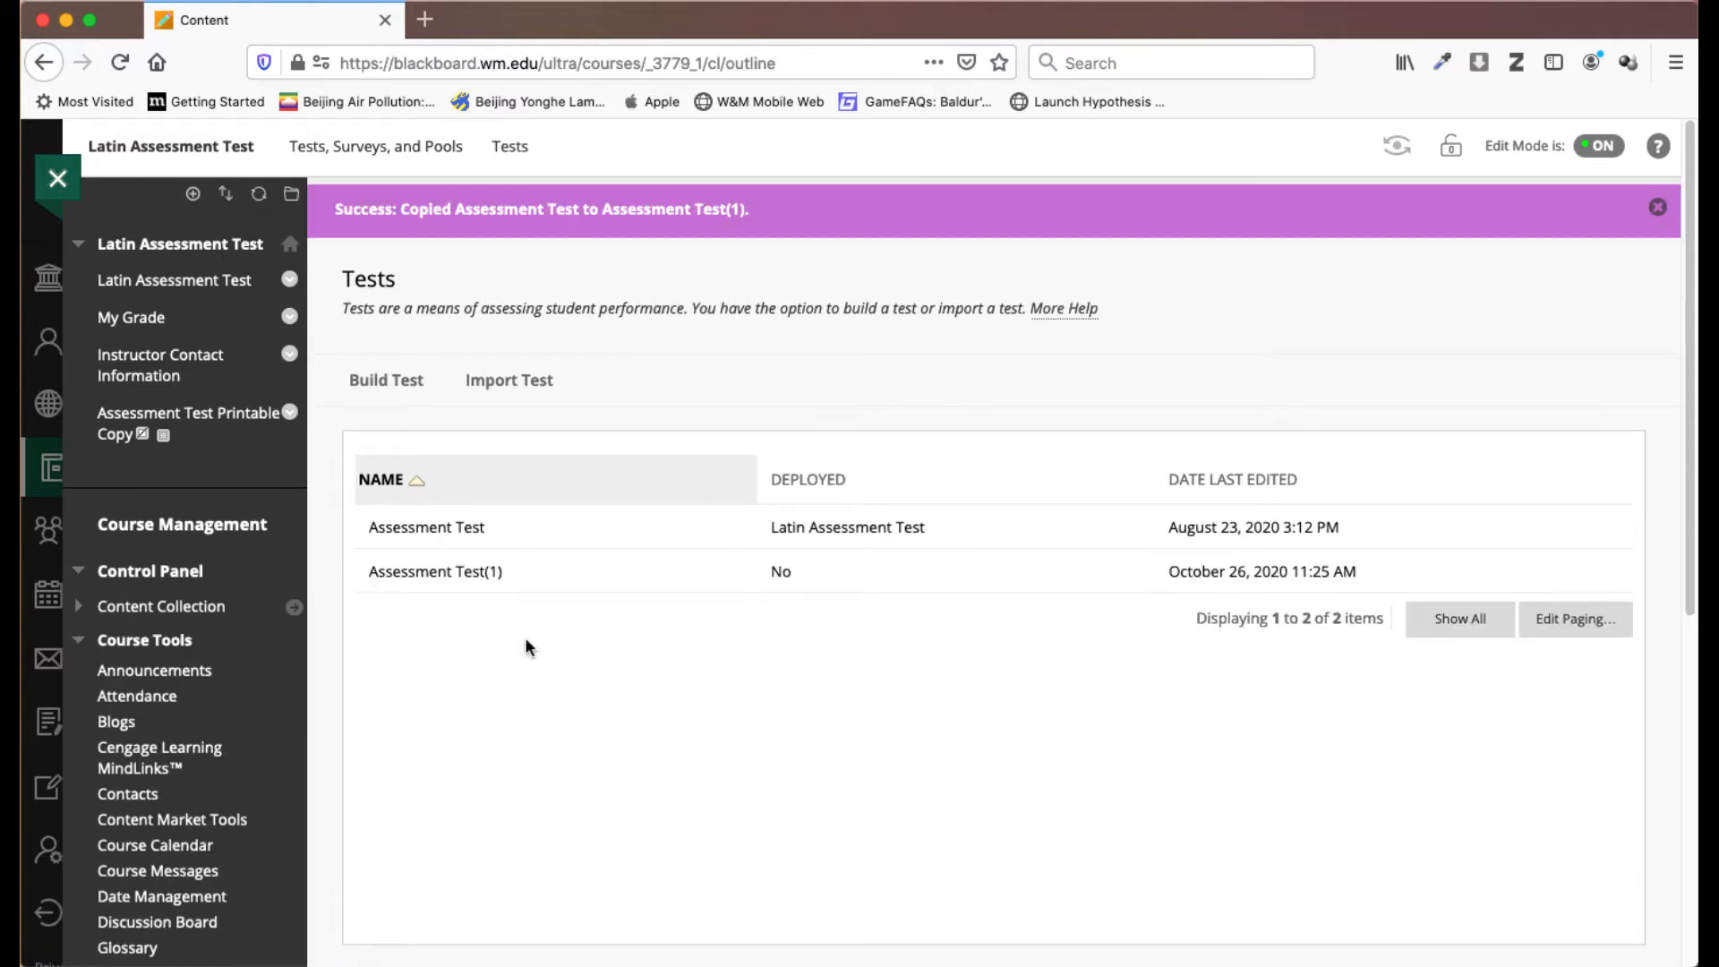
Rename the copied test Assessment Test(1) as "Assessment Test Printable Copy" and submit the test information.
{"action": "mouse_move", "coordinate": [518, 584]}
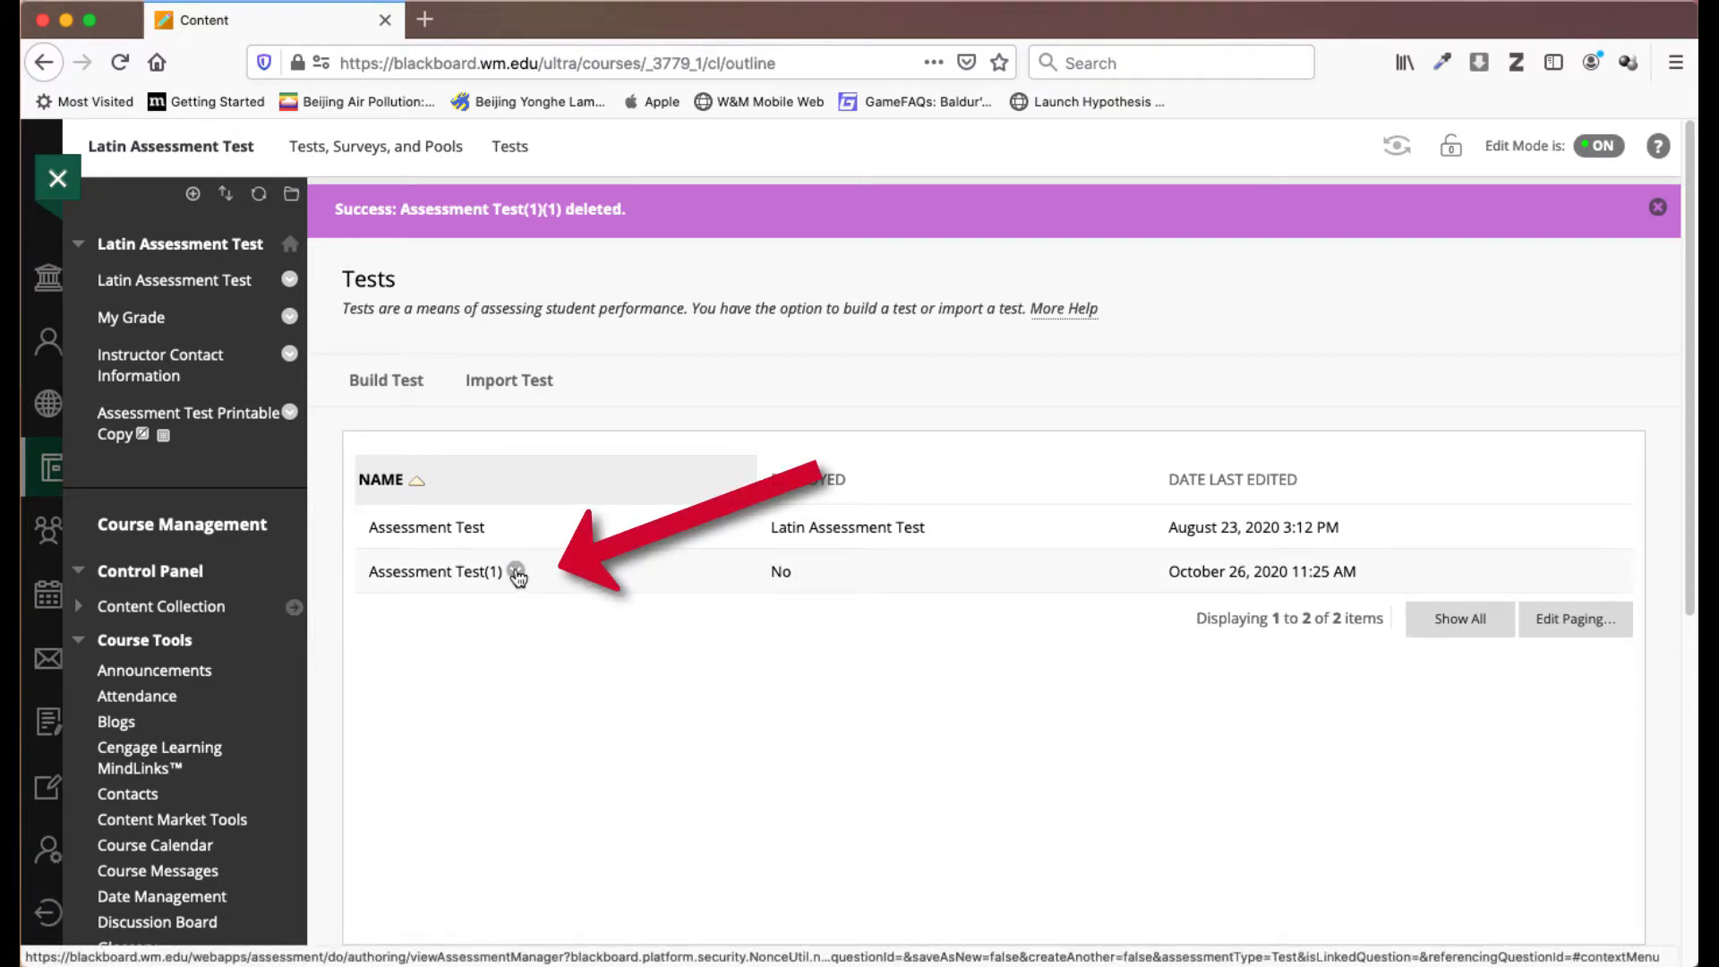
{"action": "left_click", "coordinate": [516, 571]}
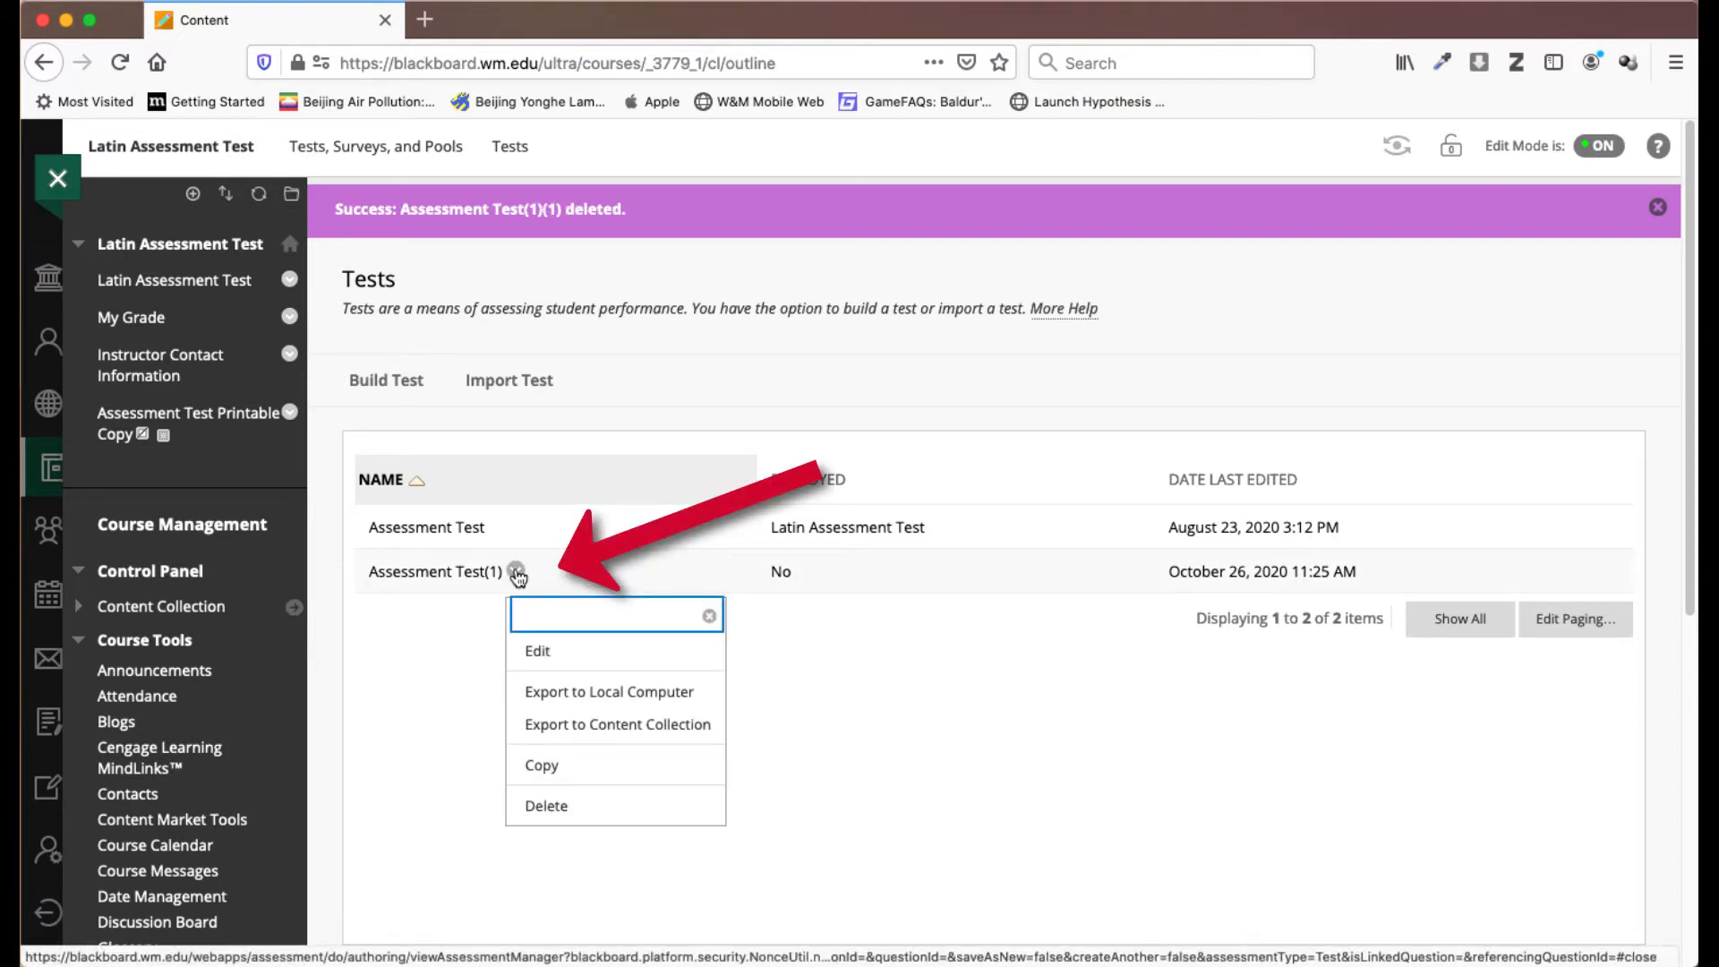
{"action": "left_click", "coordinate": [546, 653]}
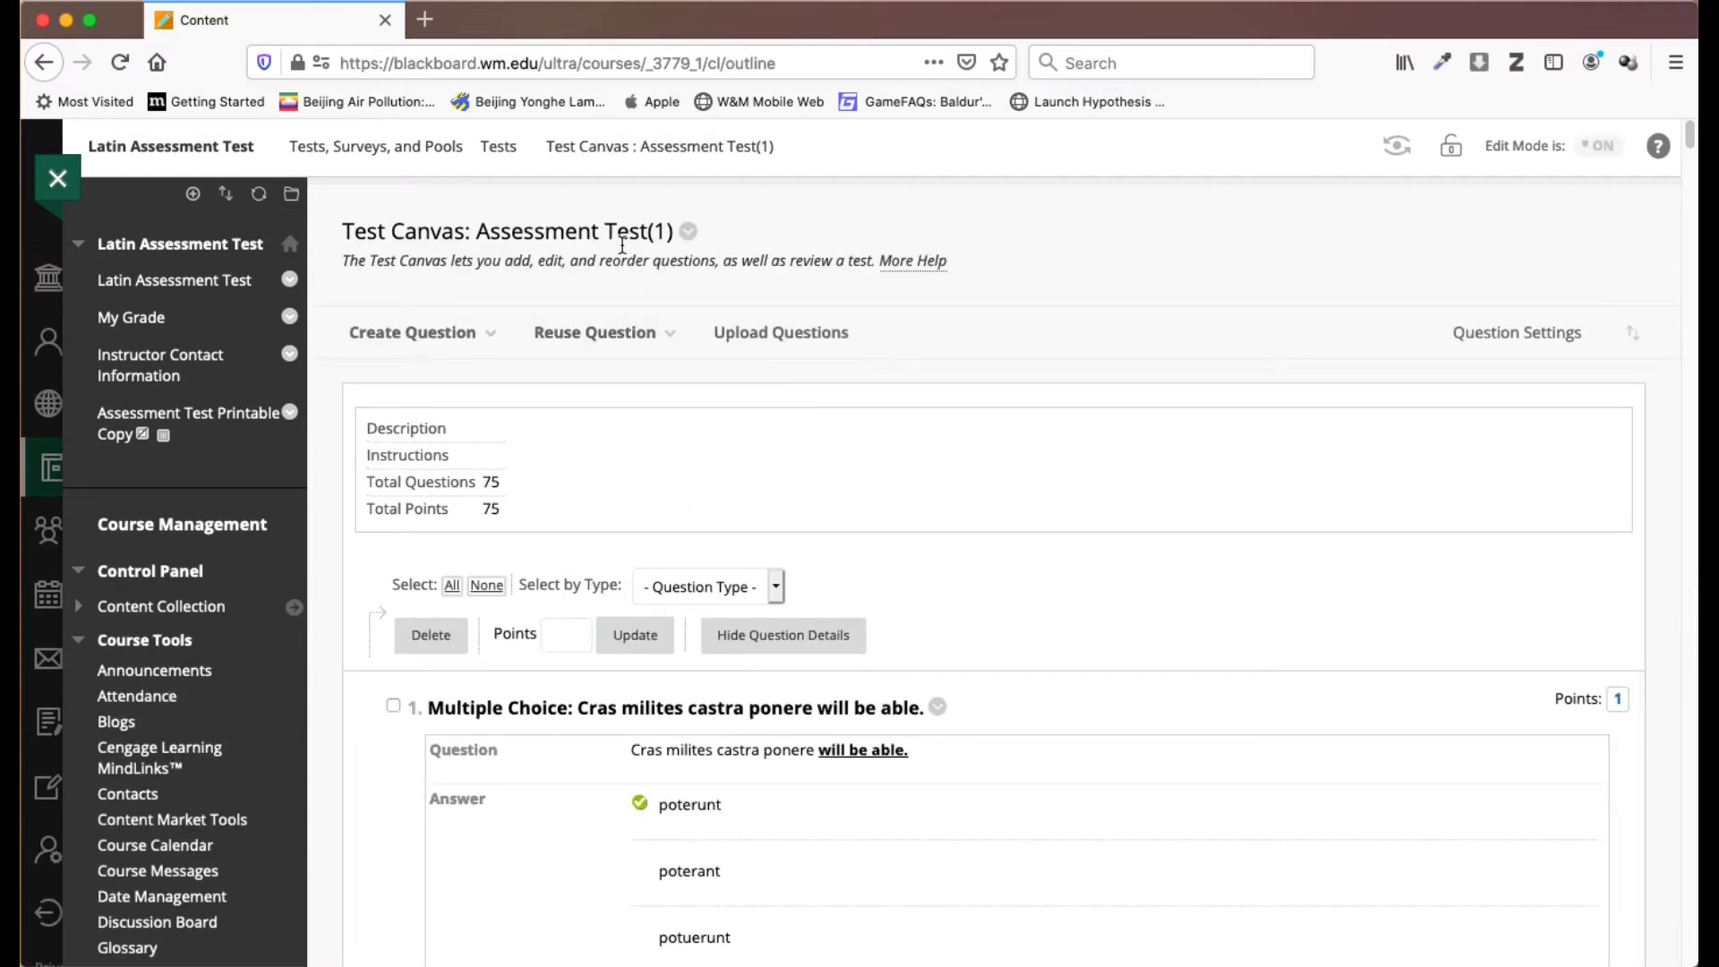
{"action": "left_click", "coordinate": [689, 232]}
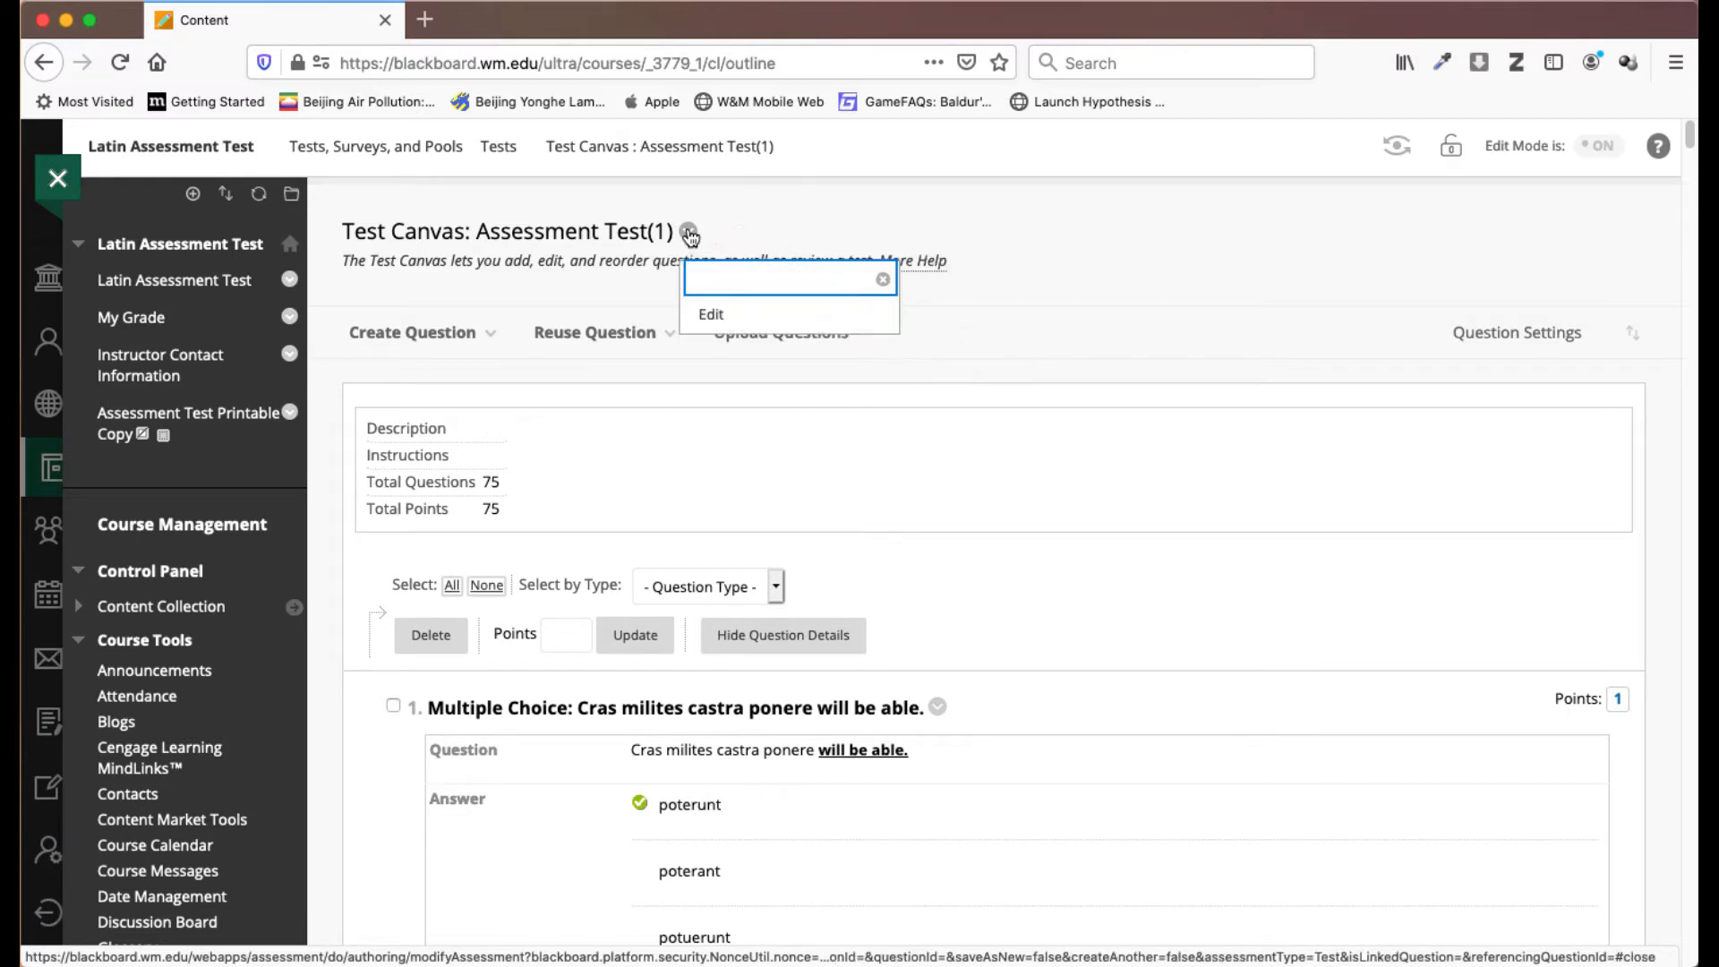
{"action": "left_click", "coordinate": [708, 313]}
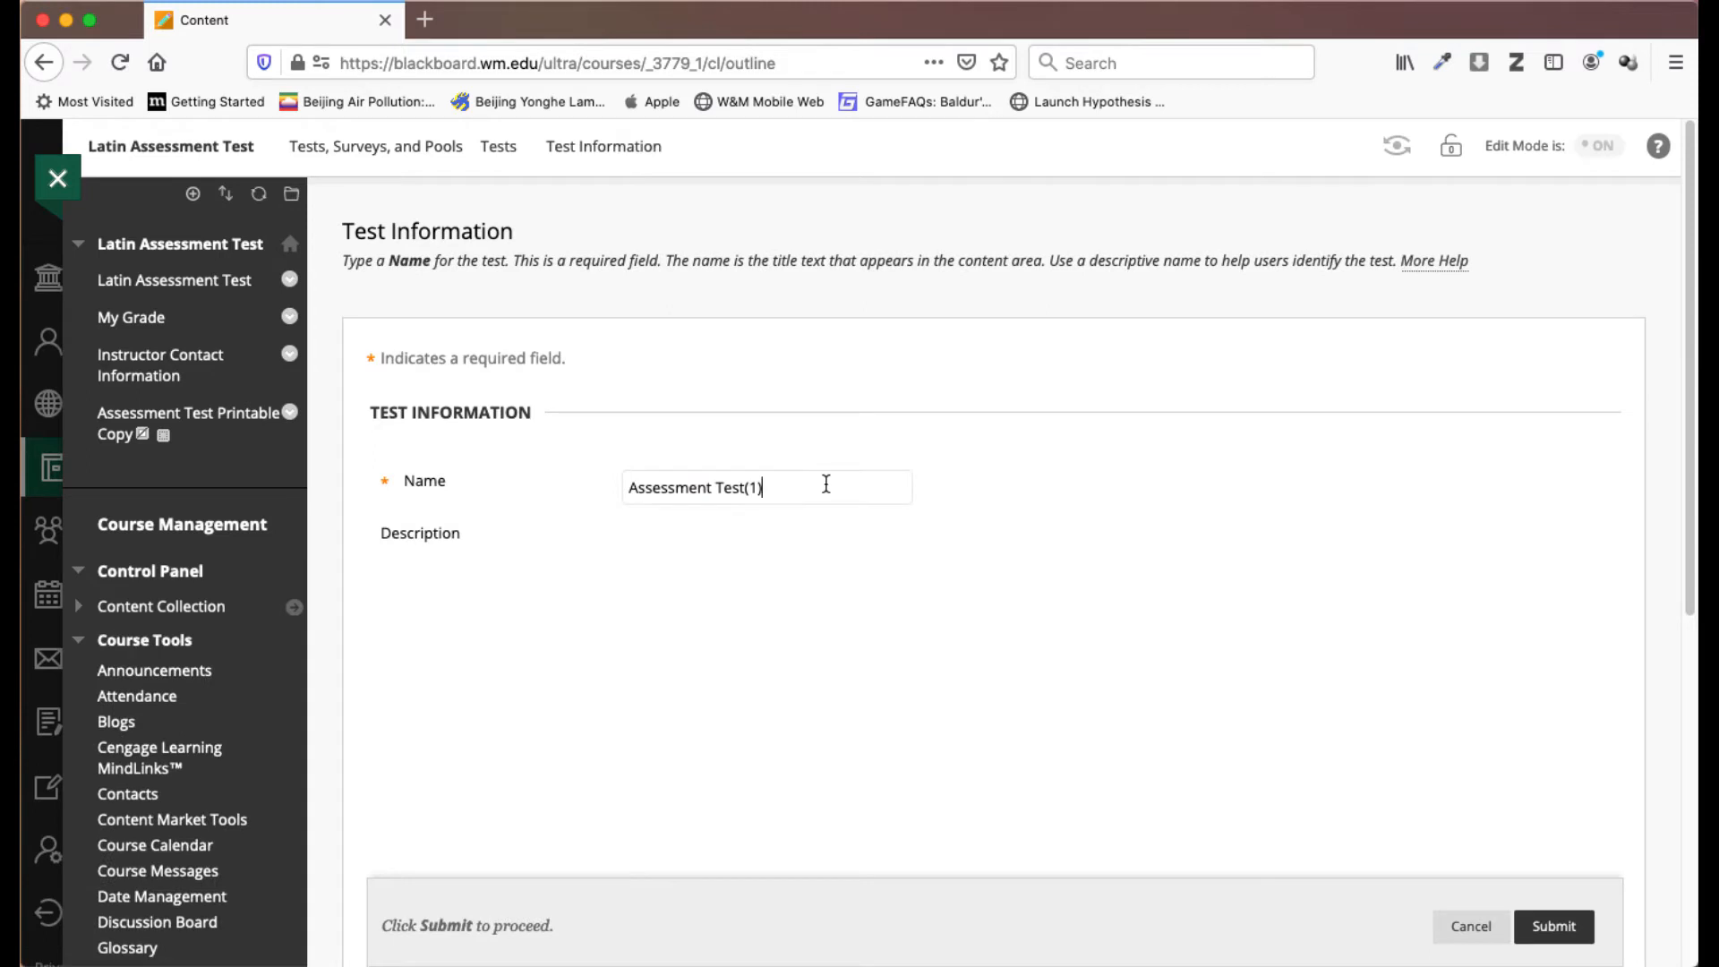
{"action": "left_click_drag", "start_coordinate": [763, 488], "coordinate": [745, 488]}
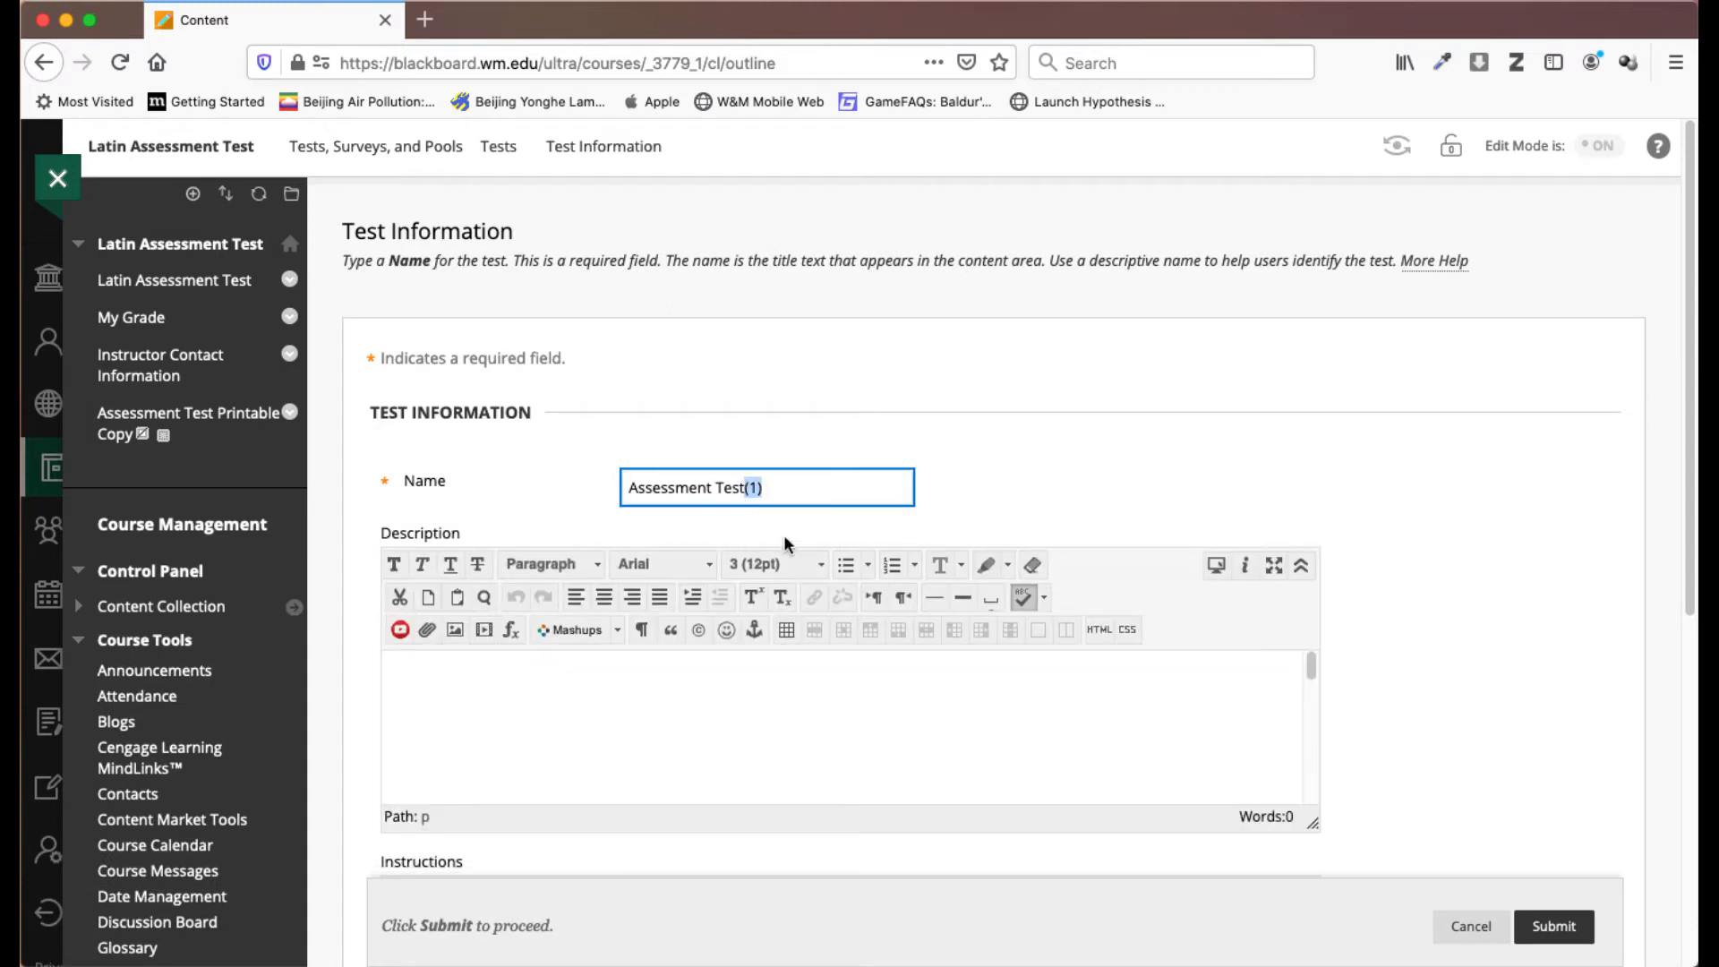
{"action": "key", "text": "BackSpace"}
{"action": "type", "text": "Prin"}
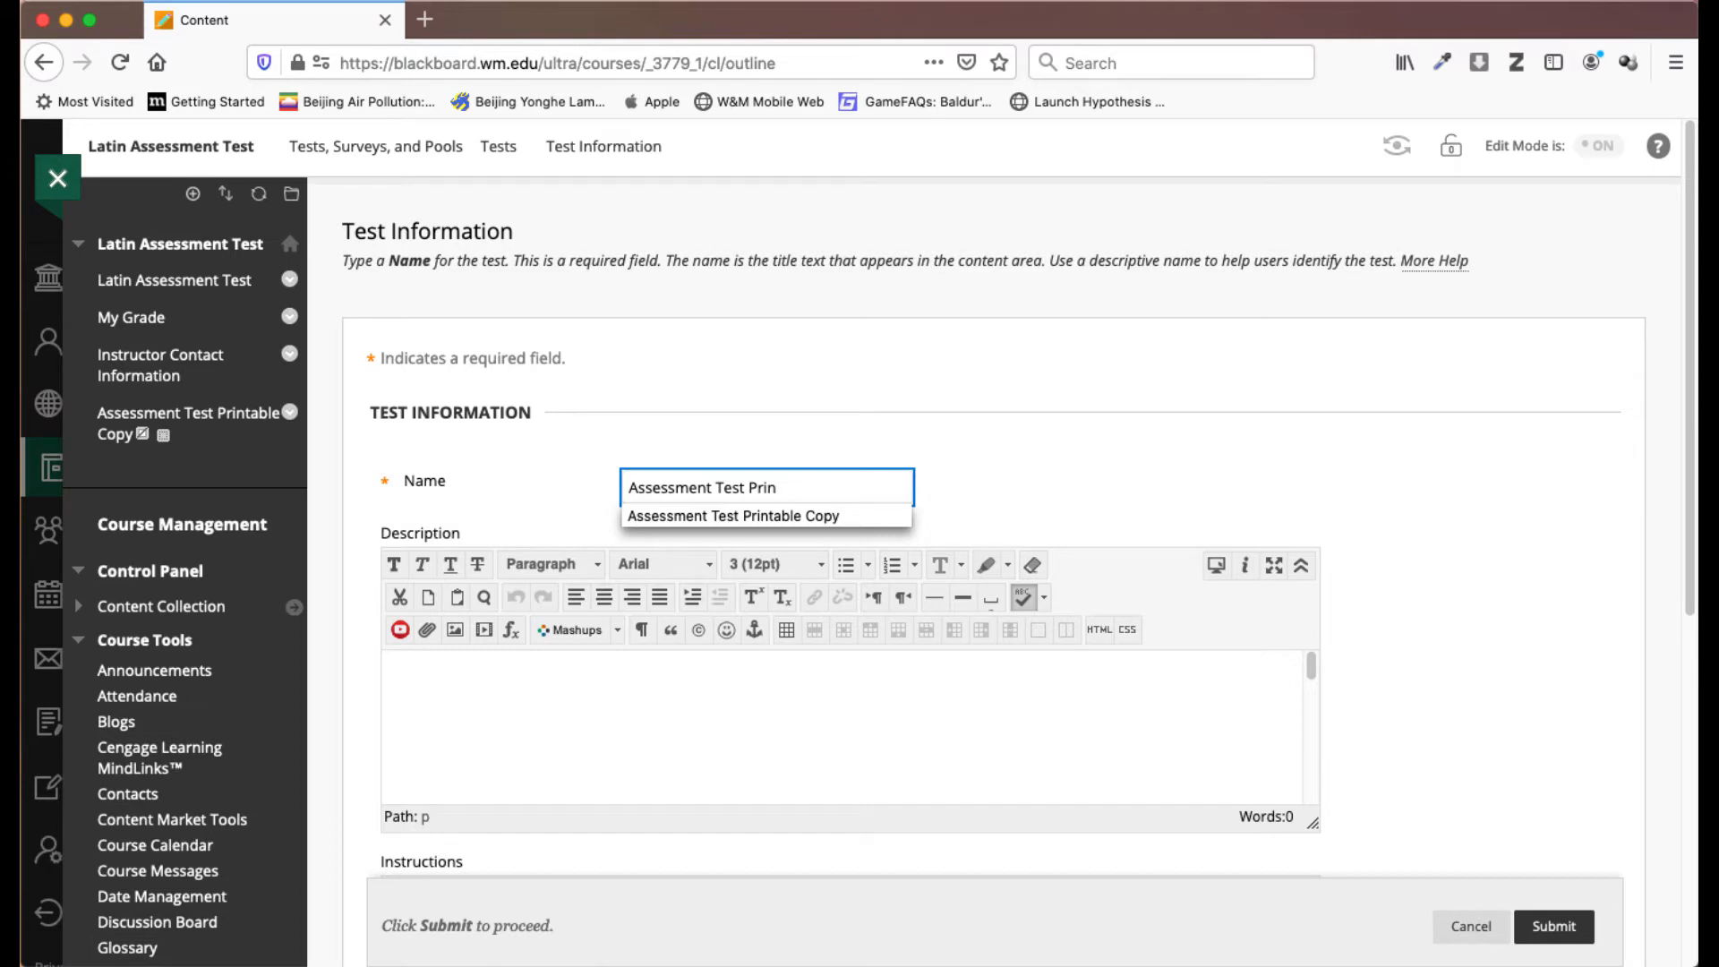
{"action": "left_click", "coordinate": [775, 516]}
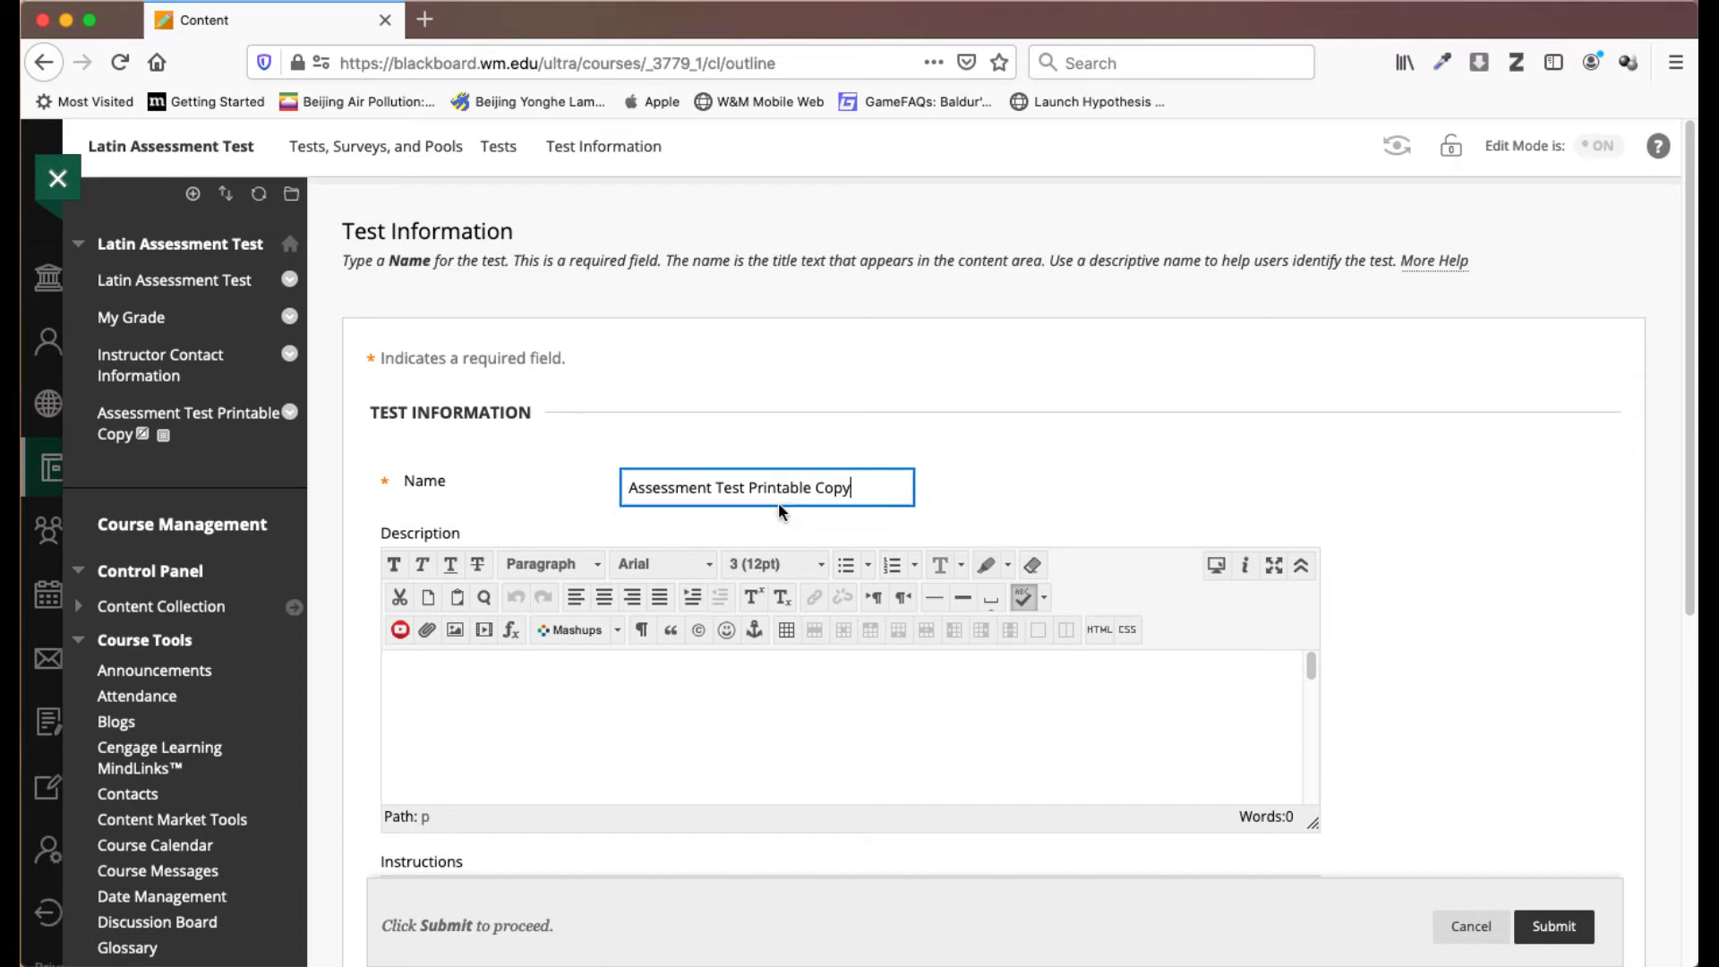
{"action": "left_click", "coordinate": [1558, 938]}
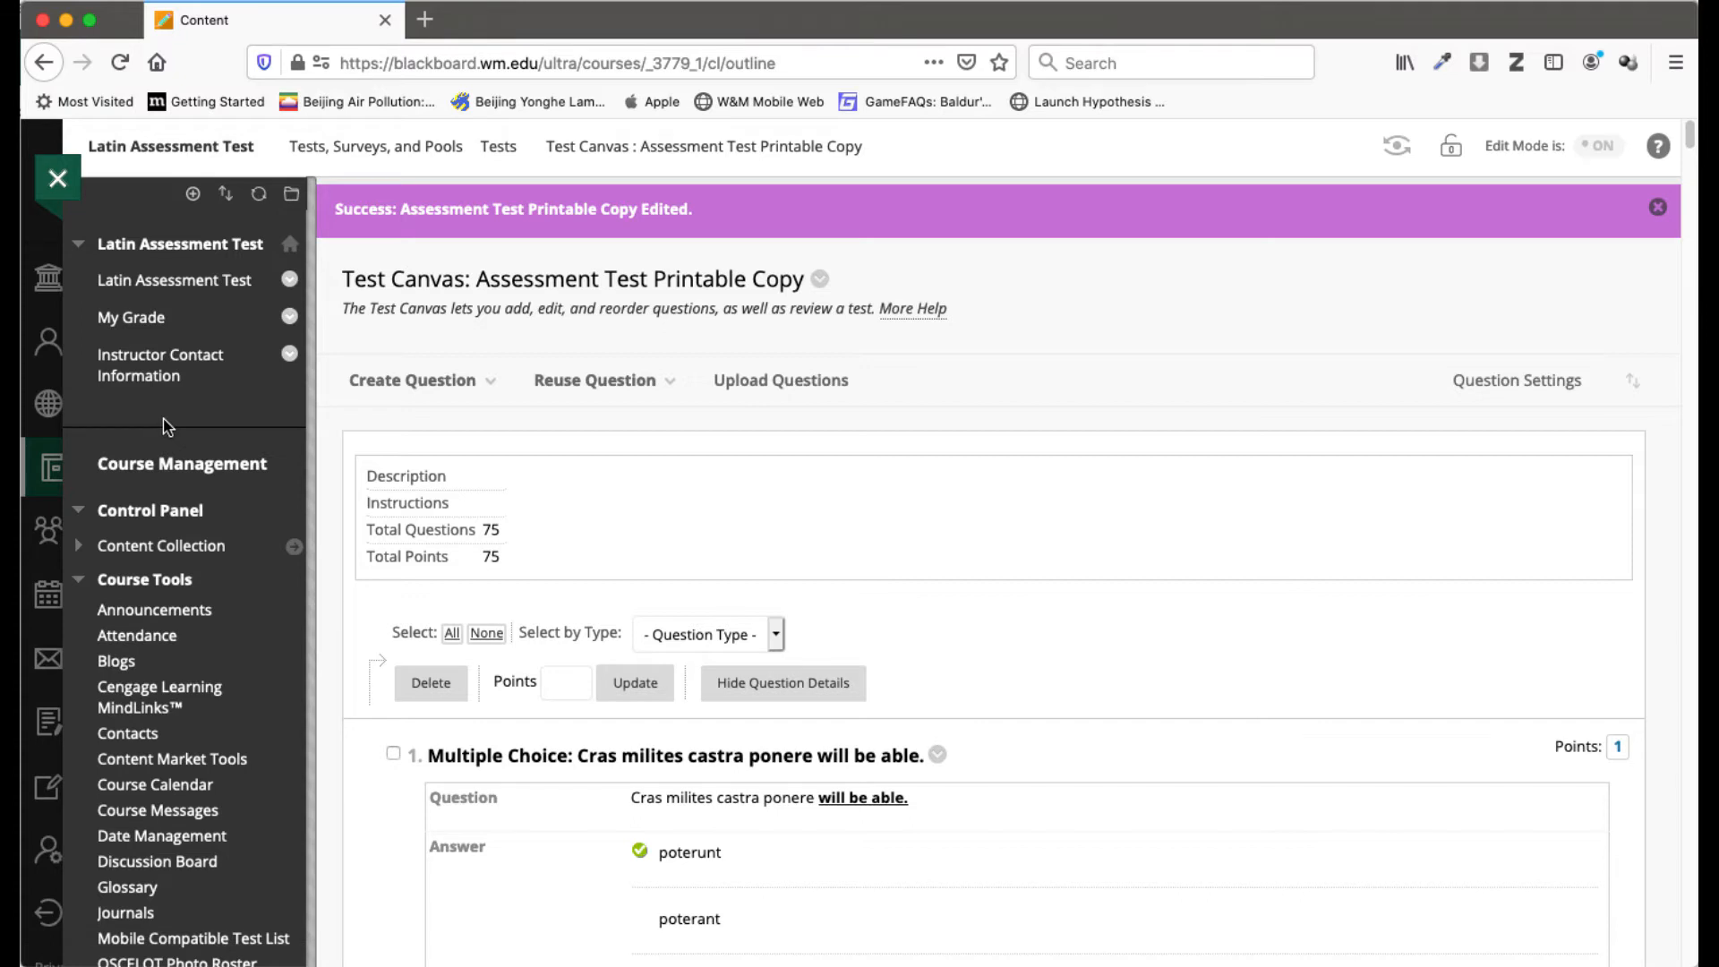
Add the existing test Assessment Test Printable Copy to the Latin Assessment Test content area.
{"action": "left_click", "coordinate": [203, 285]}
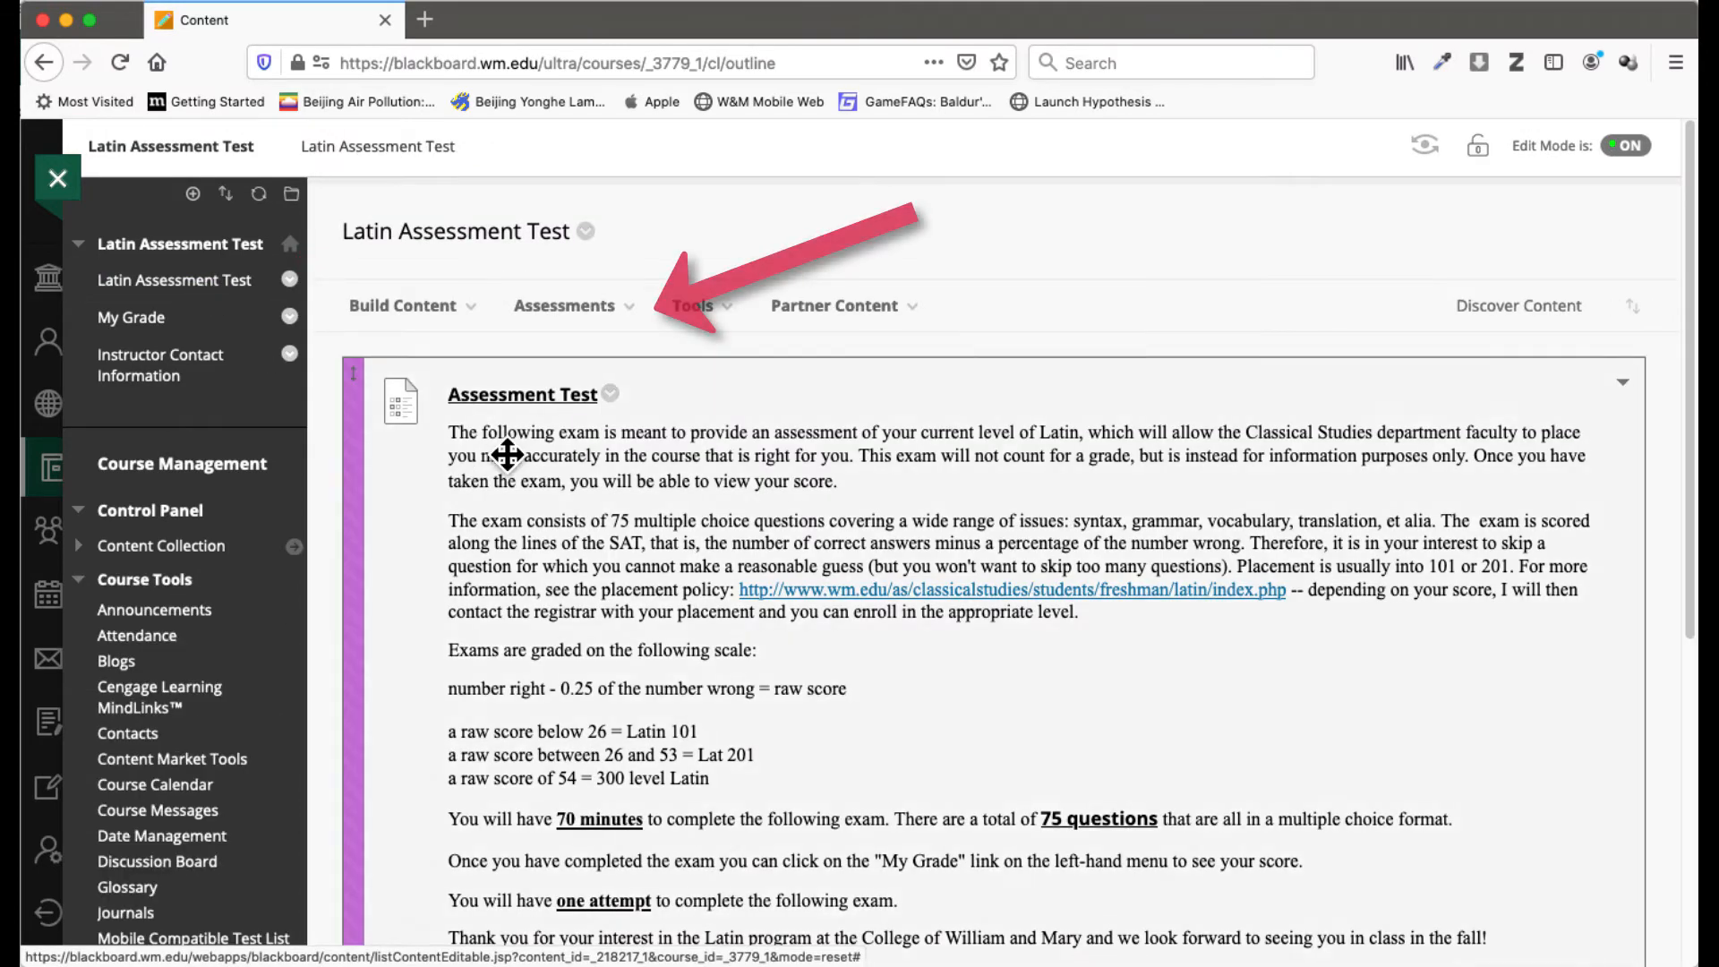
{"action": "left_click", "coordinate": [604, 313]}
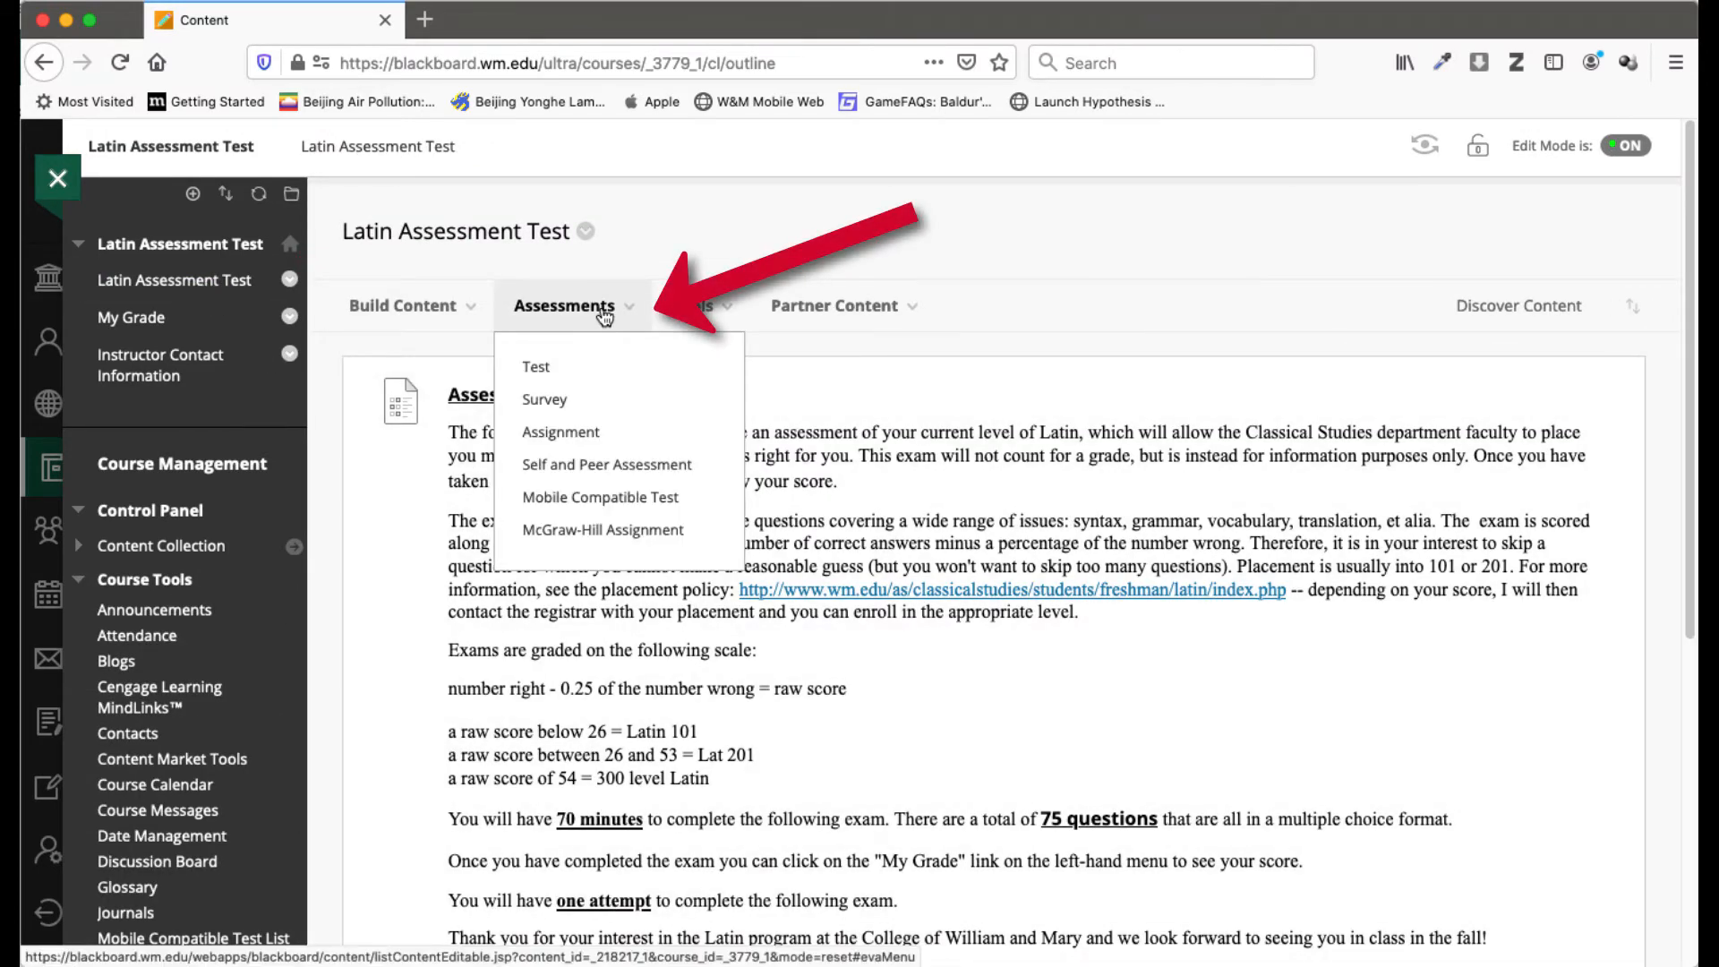
{"action": "left_click", "coordinate": [548, 367]}
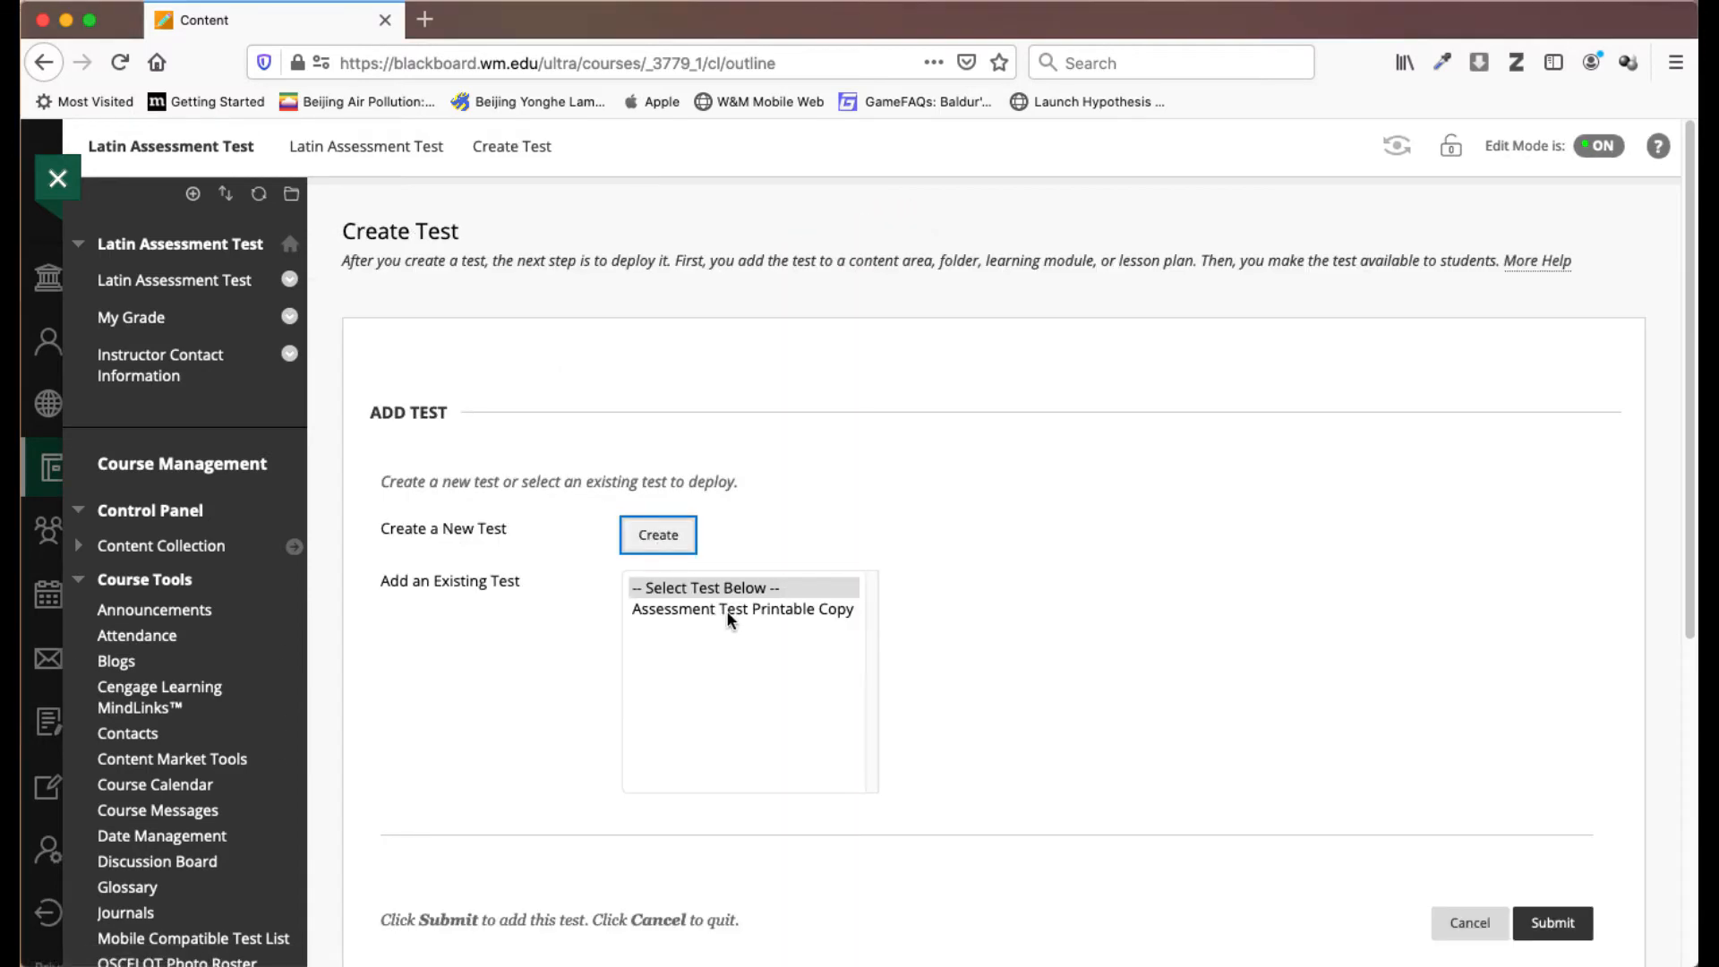
{"action": "left_click", "coordinate": [727, 609]}
{"action": "left_click", "coordinate": [1552, 922]}
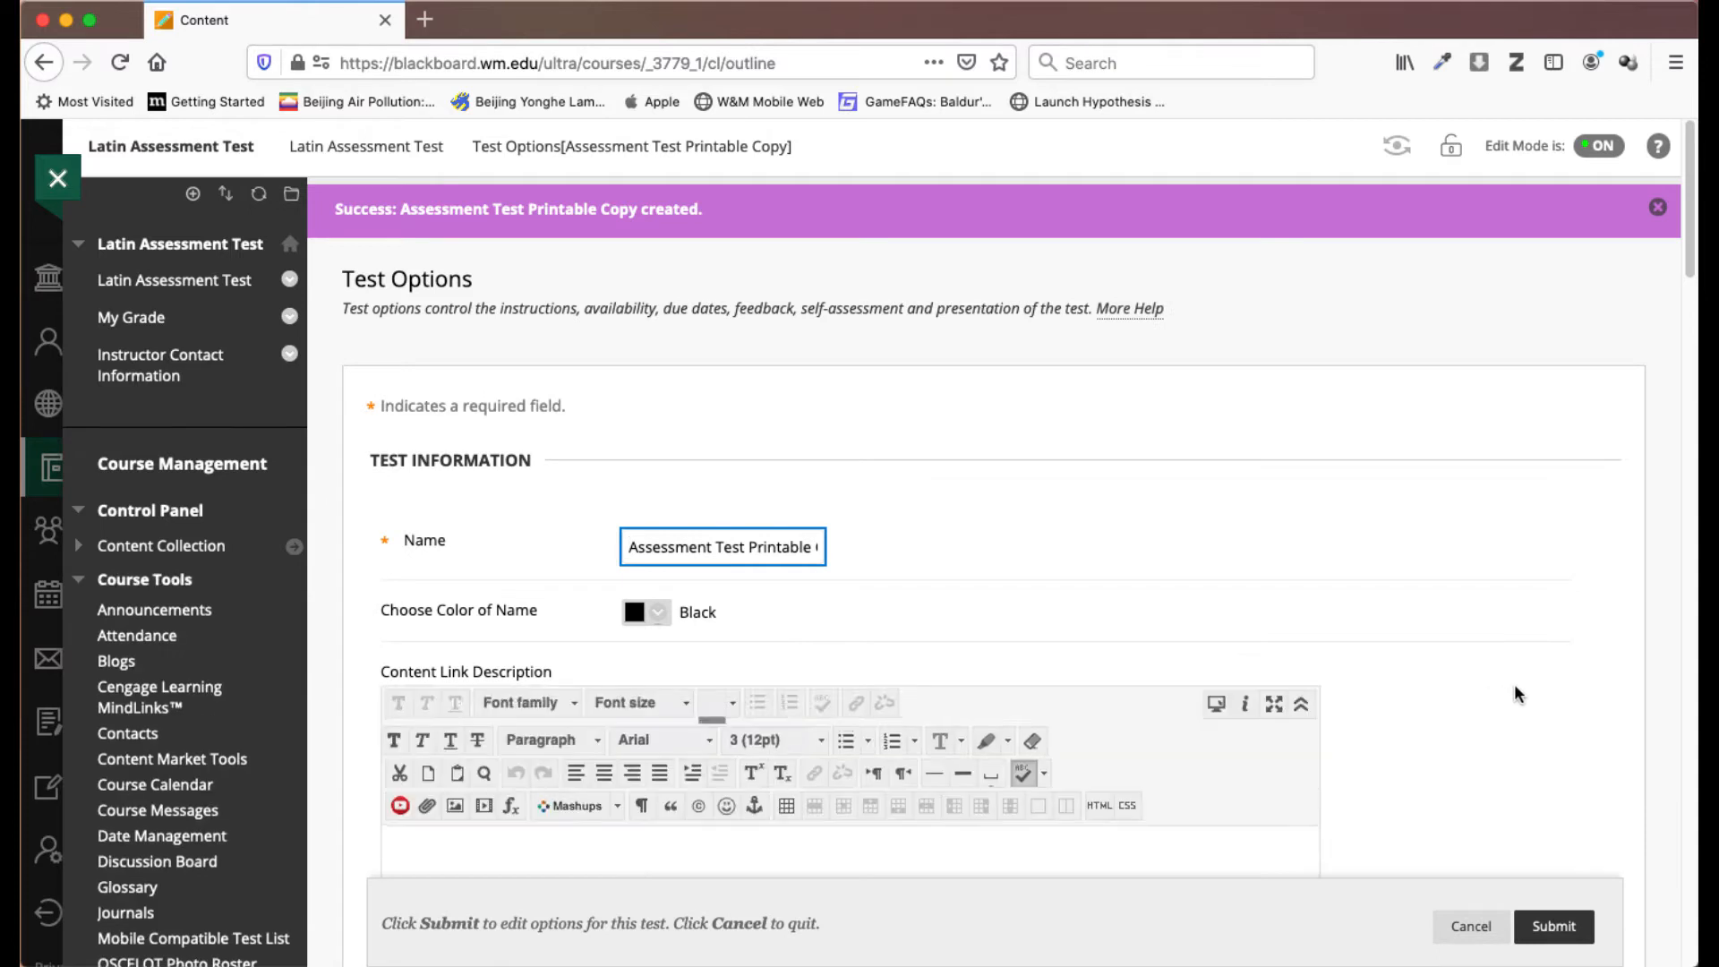
In the test's self-assessment options, hide its results completely from the instructor and the Grade Center.
{"action": "scroll", "coordinate": [1458, 677], "scroll_direction": "down", "scroll_amount": 5}
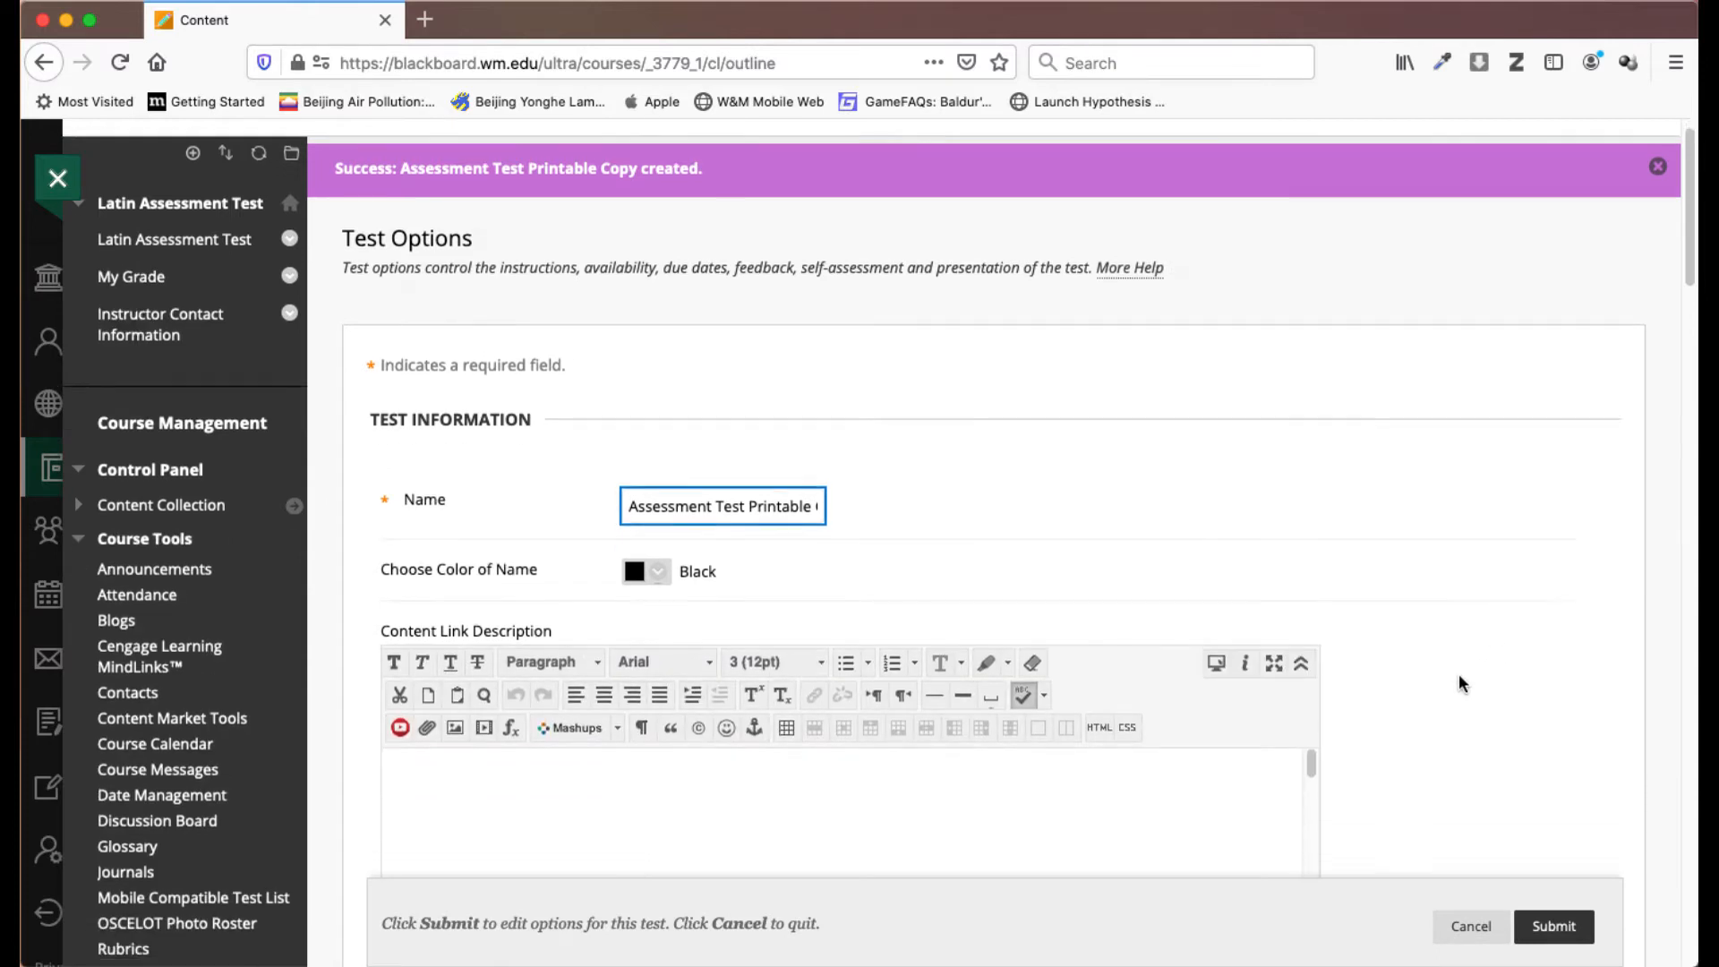
{"action": "scroll", "coordinate": [1459, 677], "scroll_direction": "down", "scroll_amount": 2}
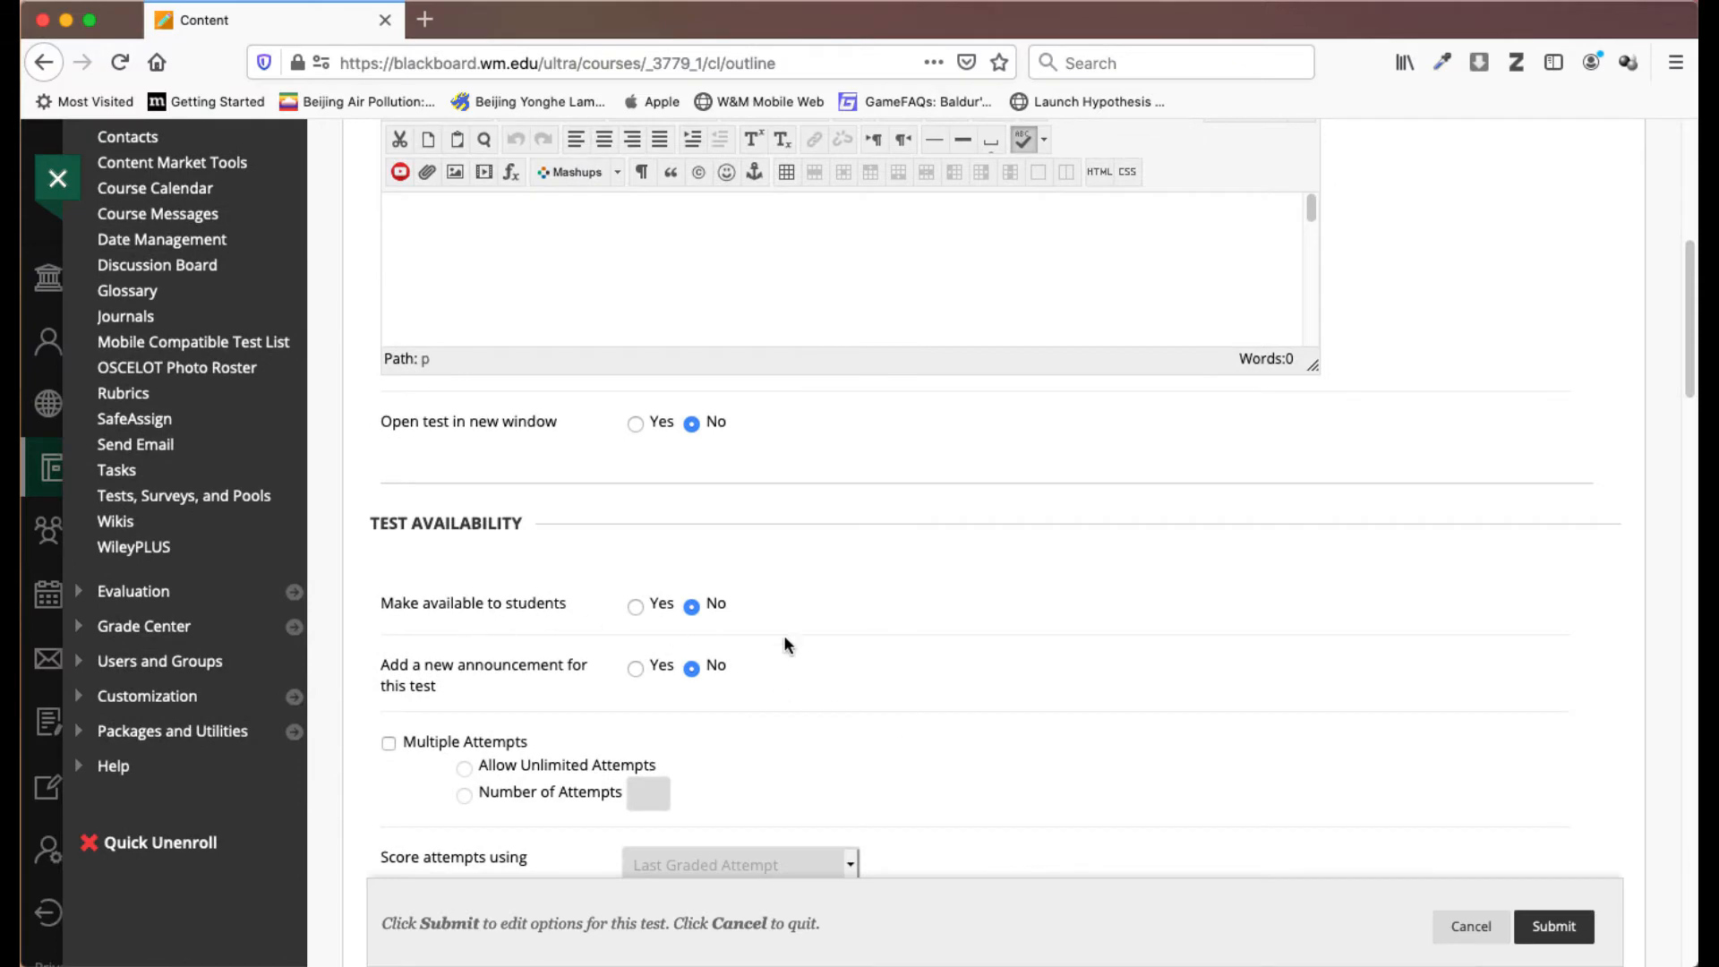
{"action": "scroll", "coordinate": [1042, 685], "scroll_direction": "down", "scroll_amount": 1}
{"action": "scroll", "coordinate": [1043, 688], "scroll_direction": "down", "scroll_amount": 6}
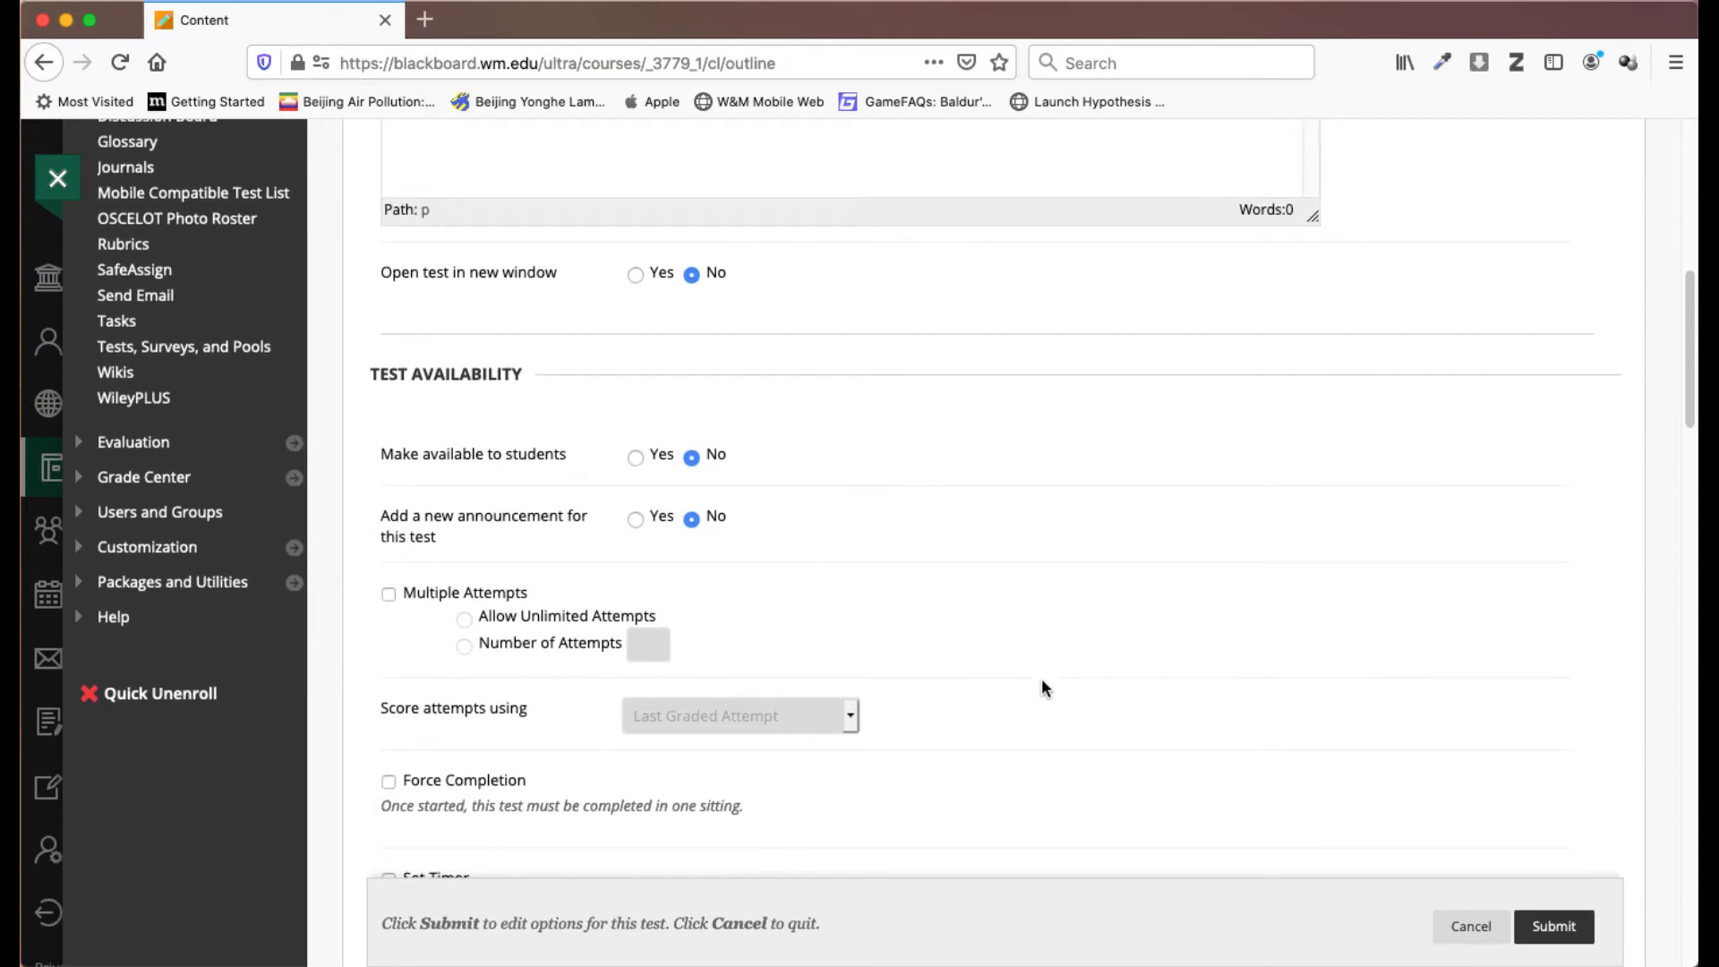
{"action": "scroll", "coordinate": [1043, 687], "scroll_direction": "down", "scroll_amount": 7}
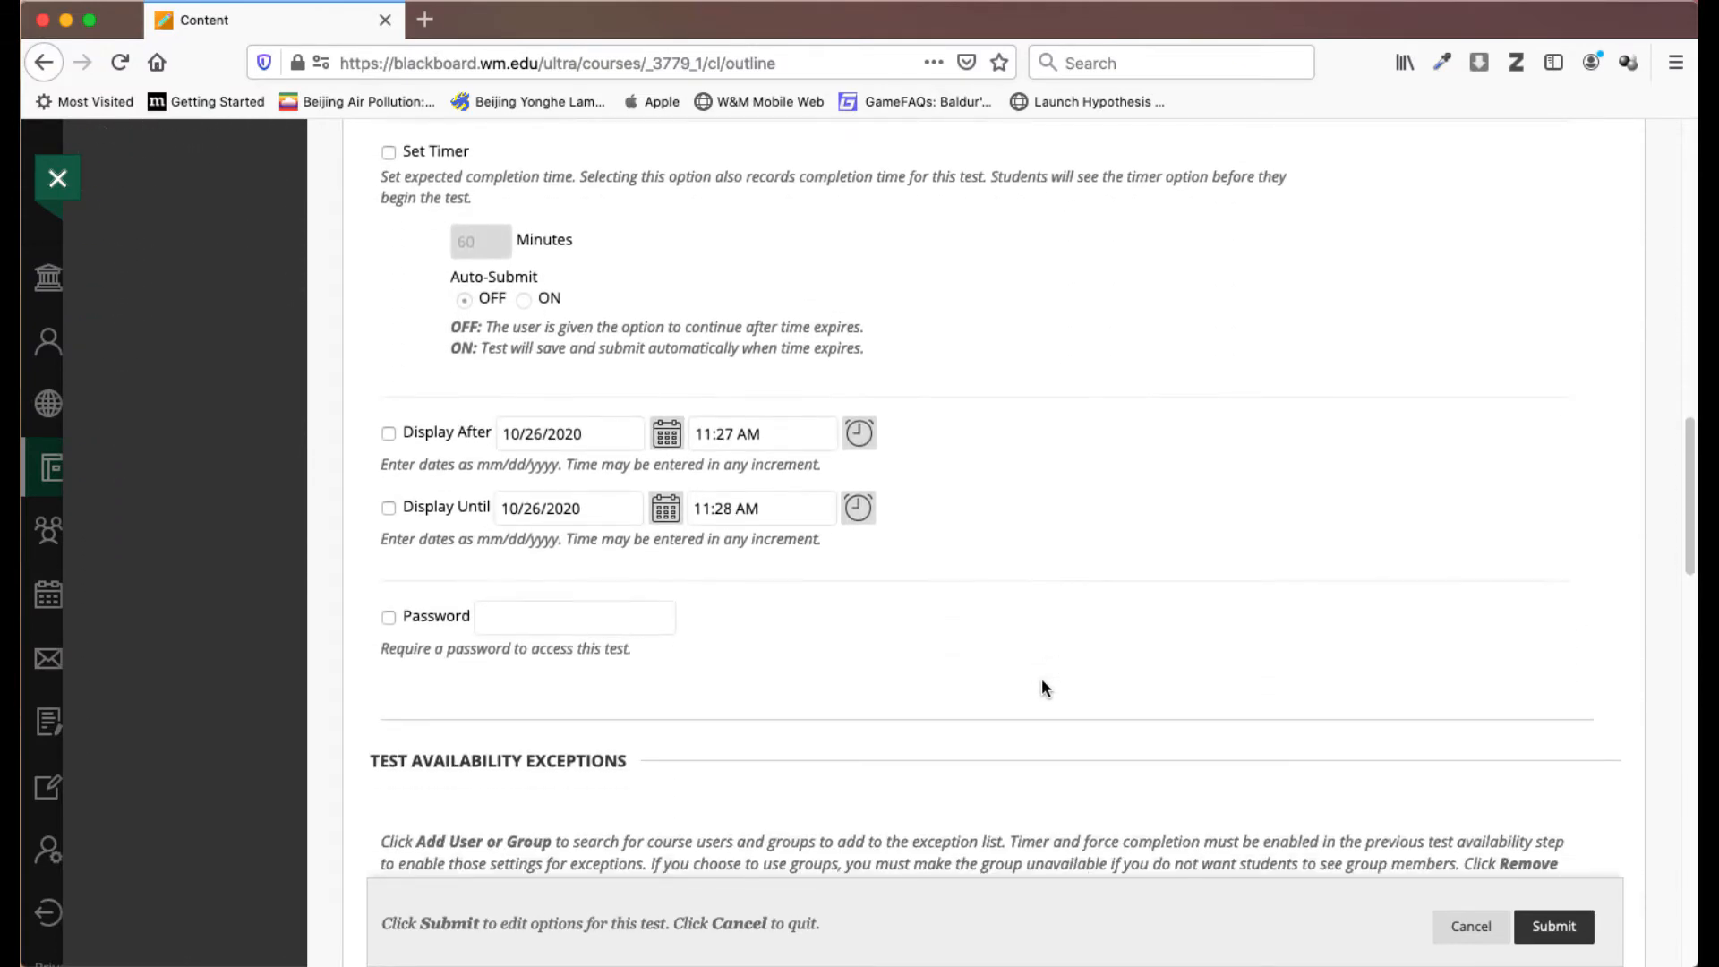
{"action": "scroll", "coordinate": [1039, 679], "scroll_direction": "down", "scroll_amount": 5}
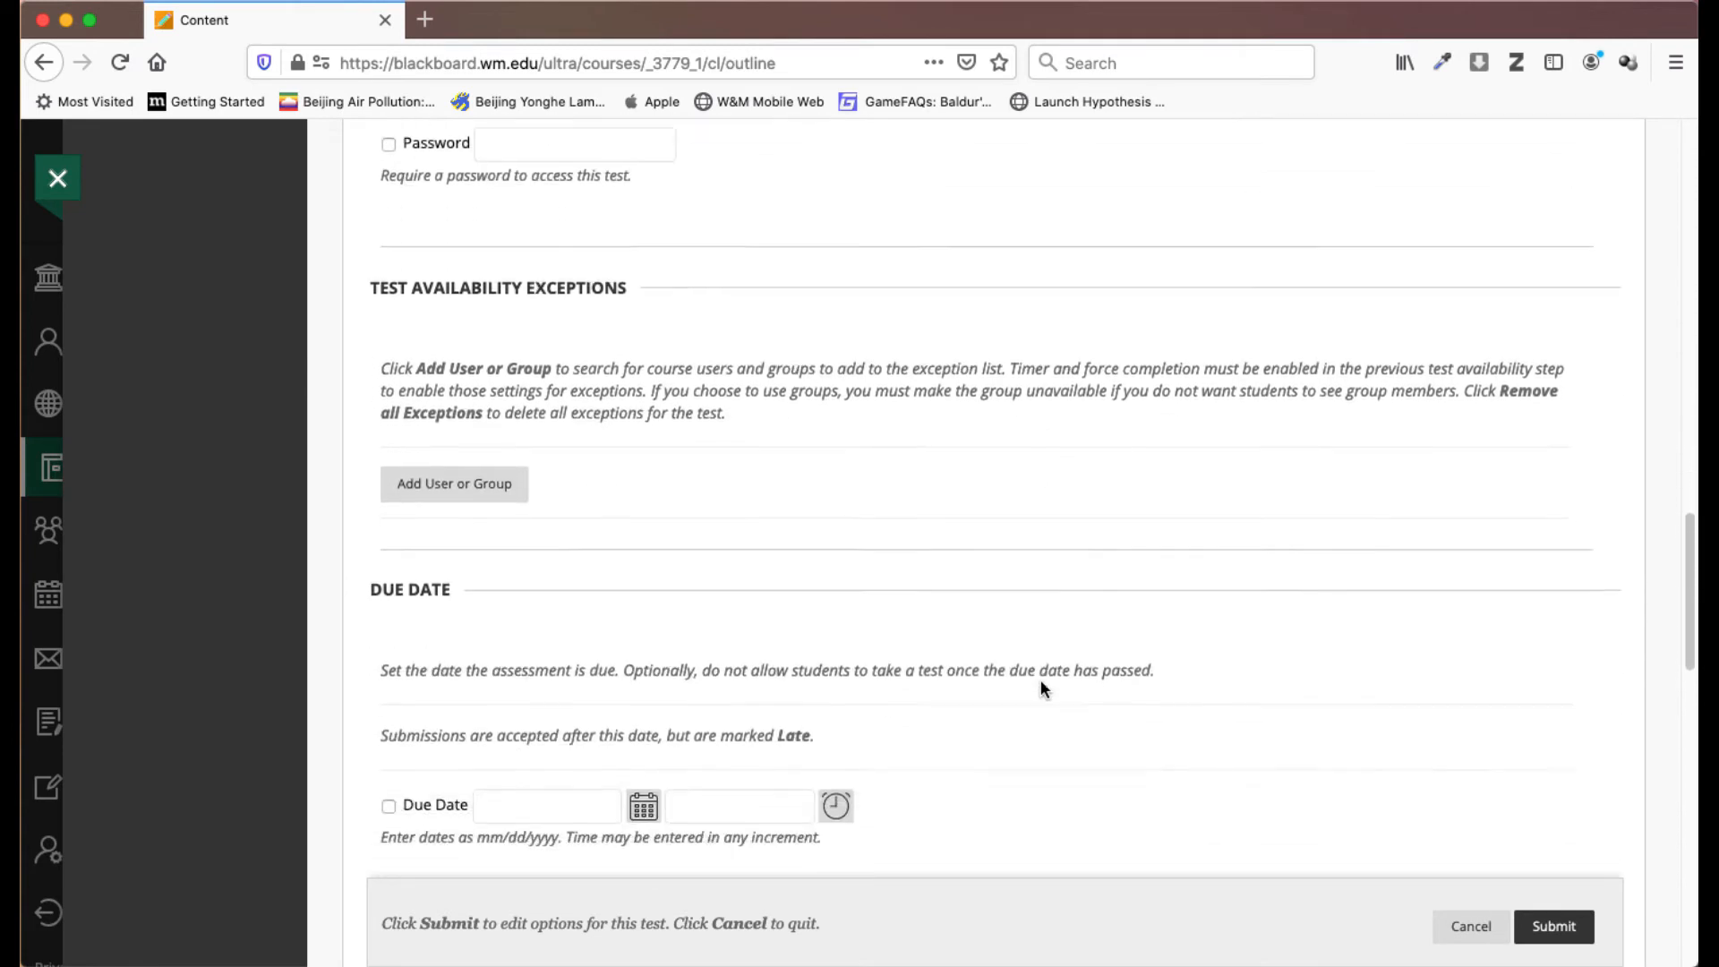
{"action": "scroll", "coordinate": [1040, 687], "scroll_direction": "down", "scroll_amount": 4}
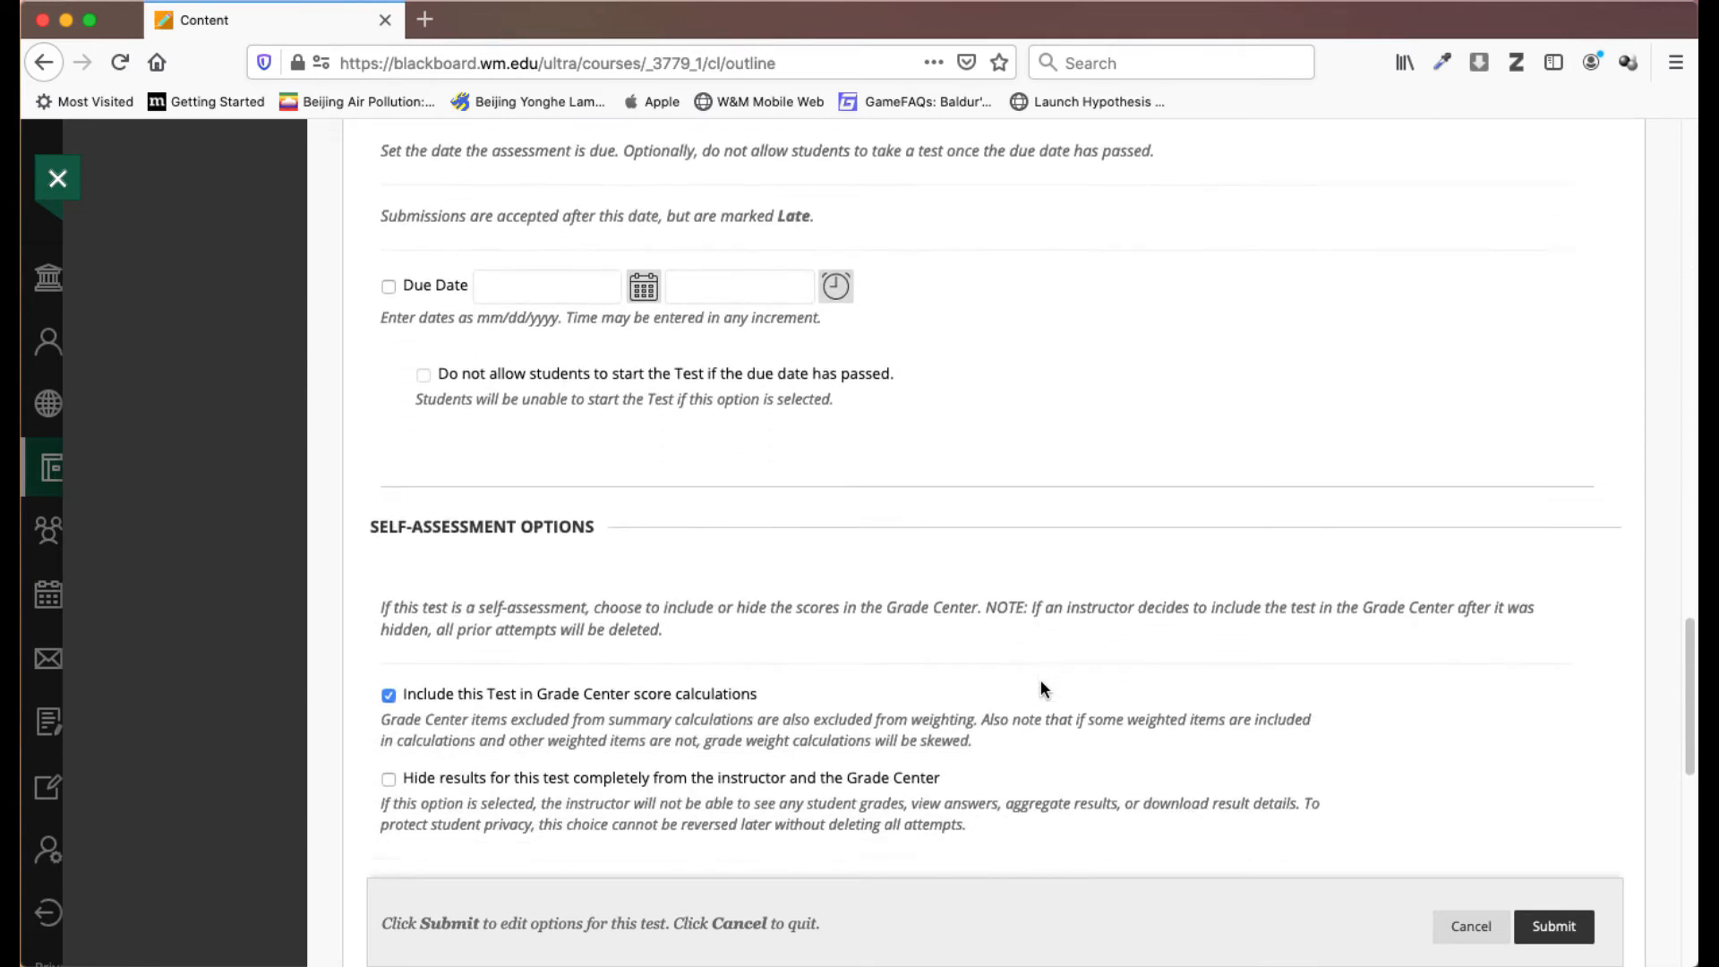
{"action": "scroll", "coordinate": [1031, 676], "scroll_direction": "down", "scroll_amount": 1}
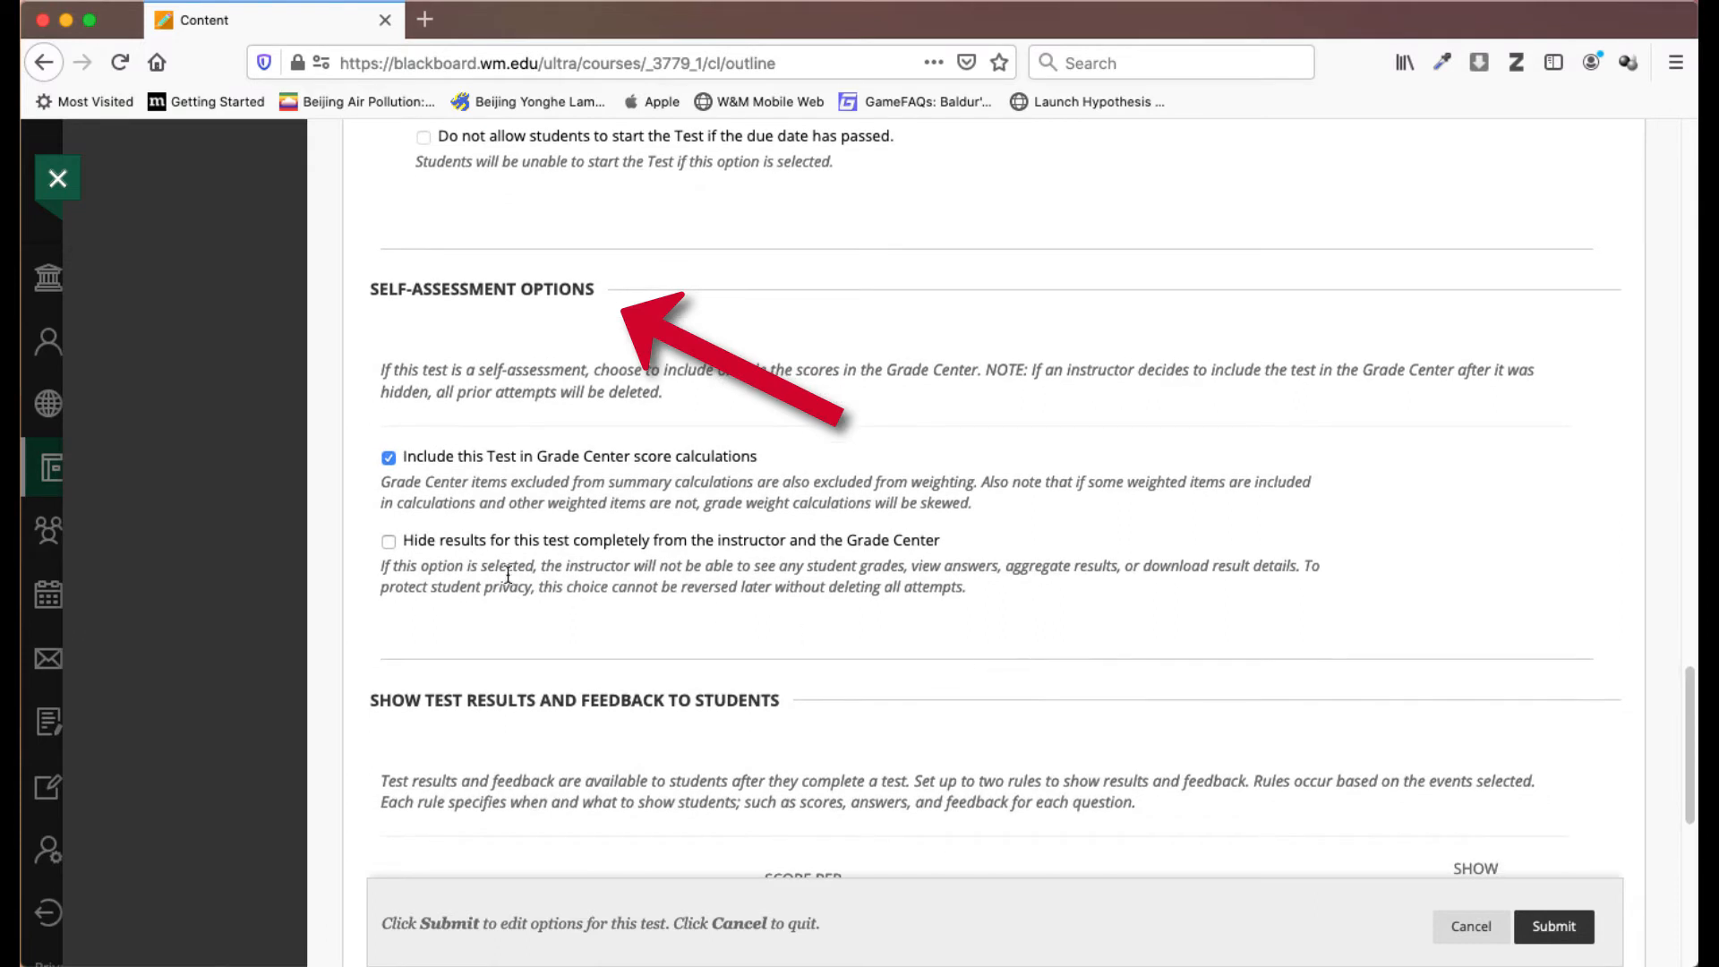
{"action": "left_click", "coordinate": [388, 541]}
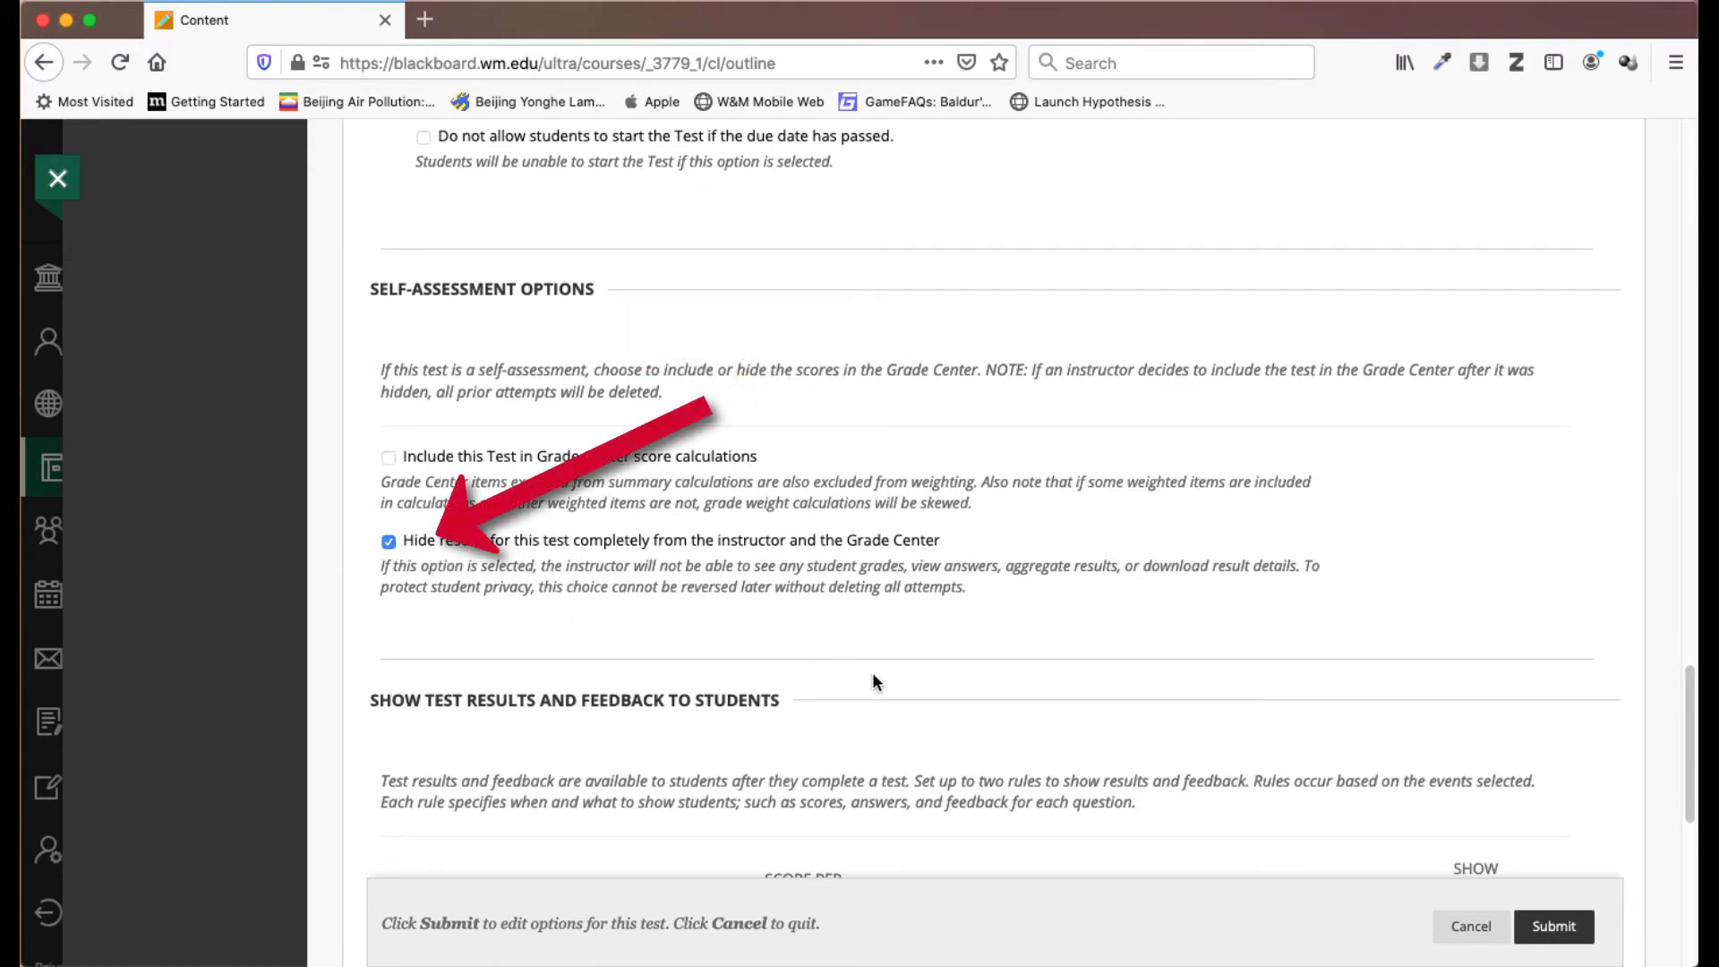
Show all answers, correct answers, submitted answers and feedback to students after submission, and submit the test options.
{"action": "scroll", "coordinate": [920, 695], "scroll_direction": "down", "scroll_amount": 3}
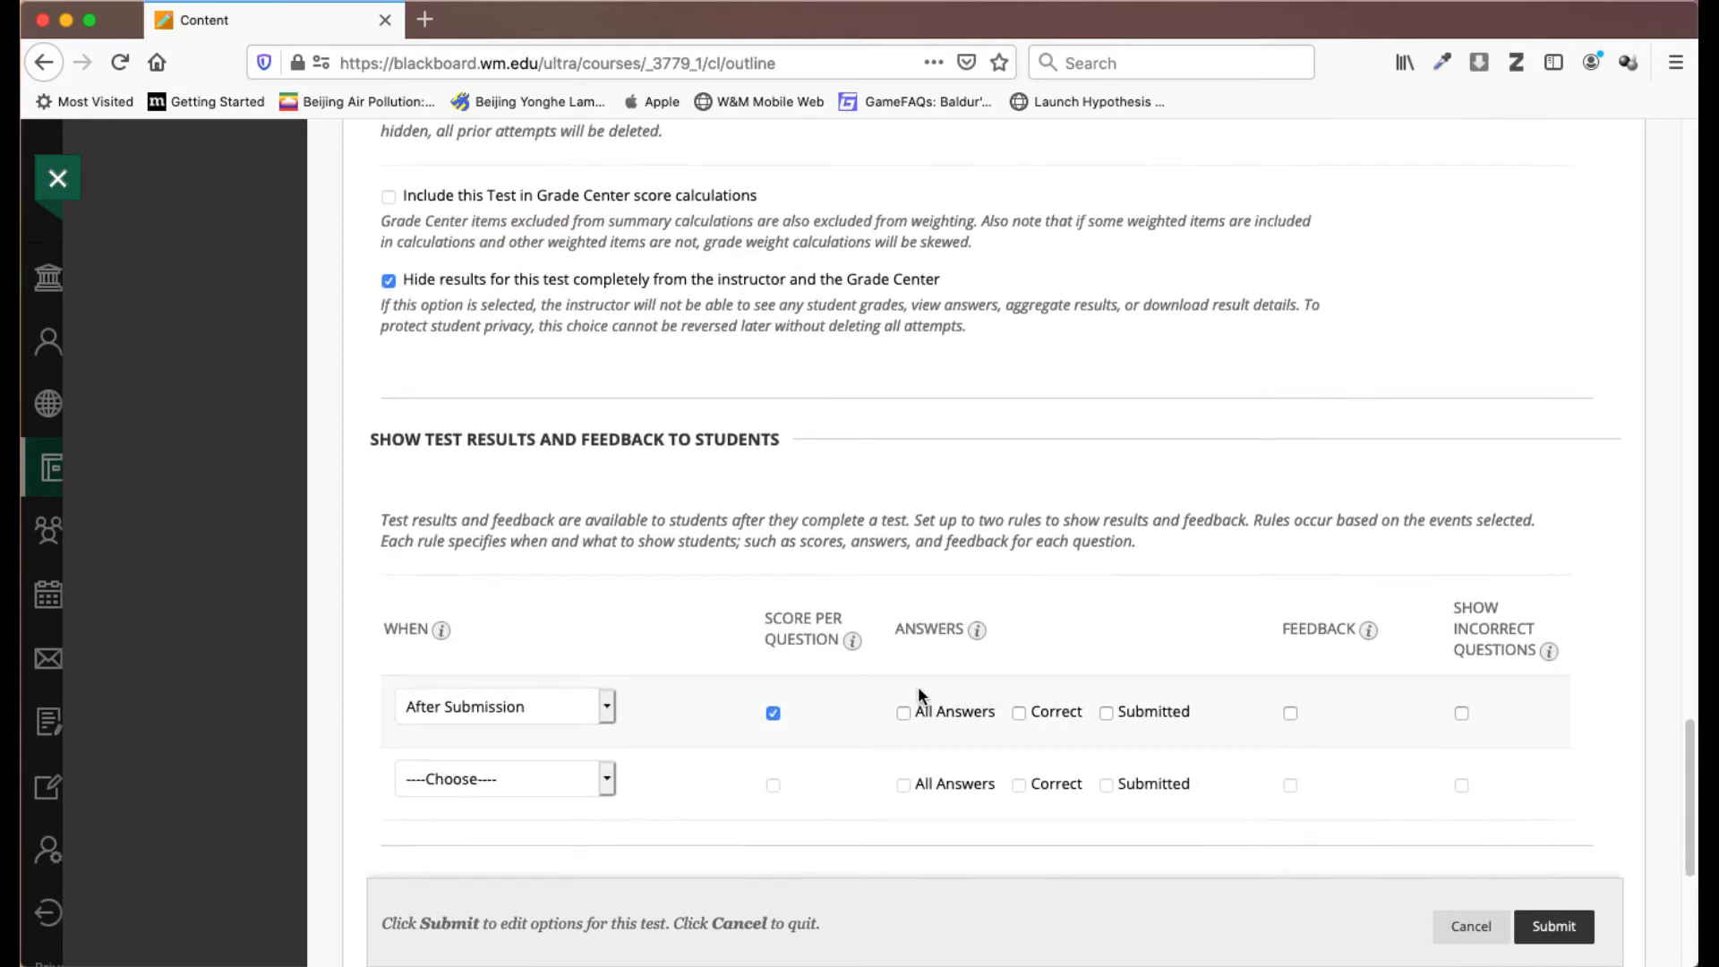
{"action": "scroll", "coordinate": [917, 685], "scroll_direction": "down", "scroll_amount": 3}
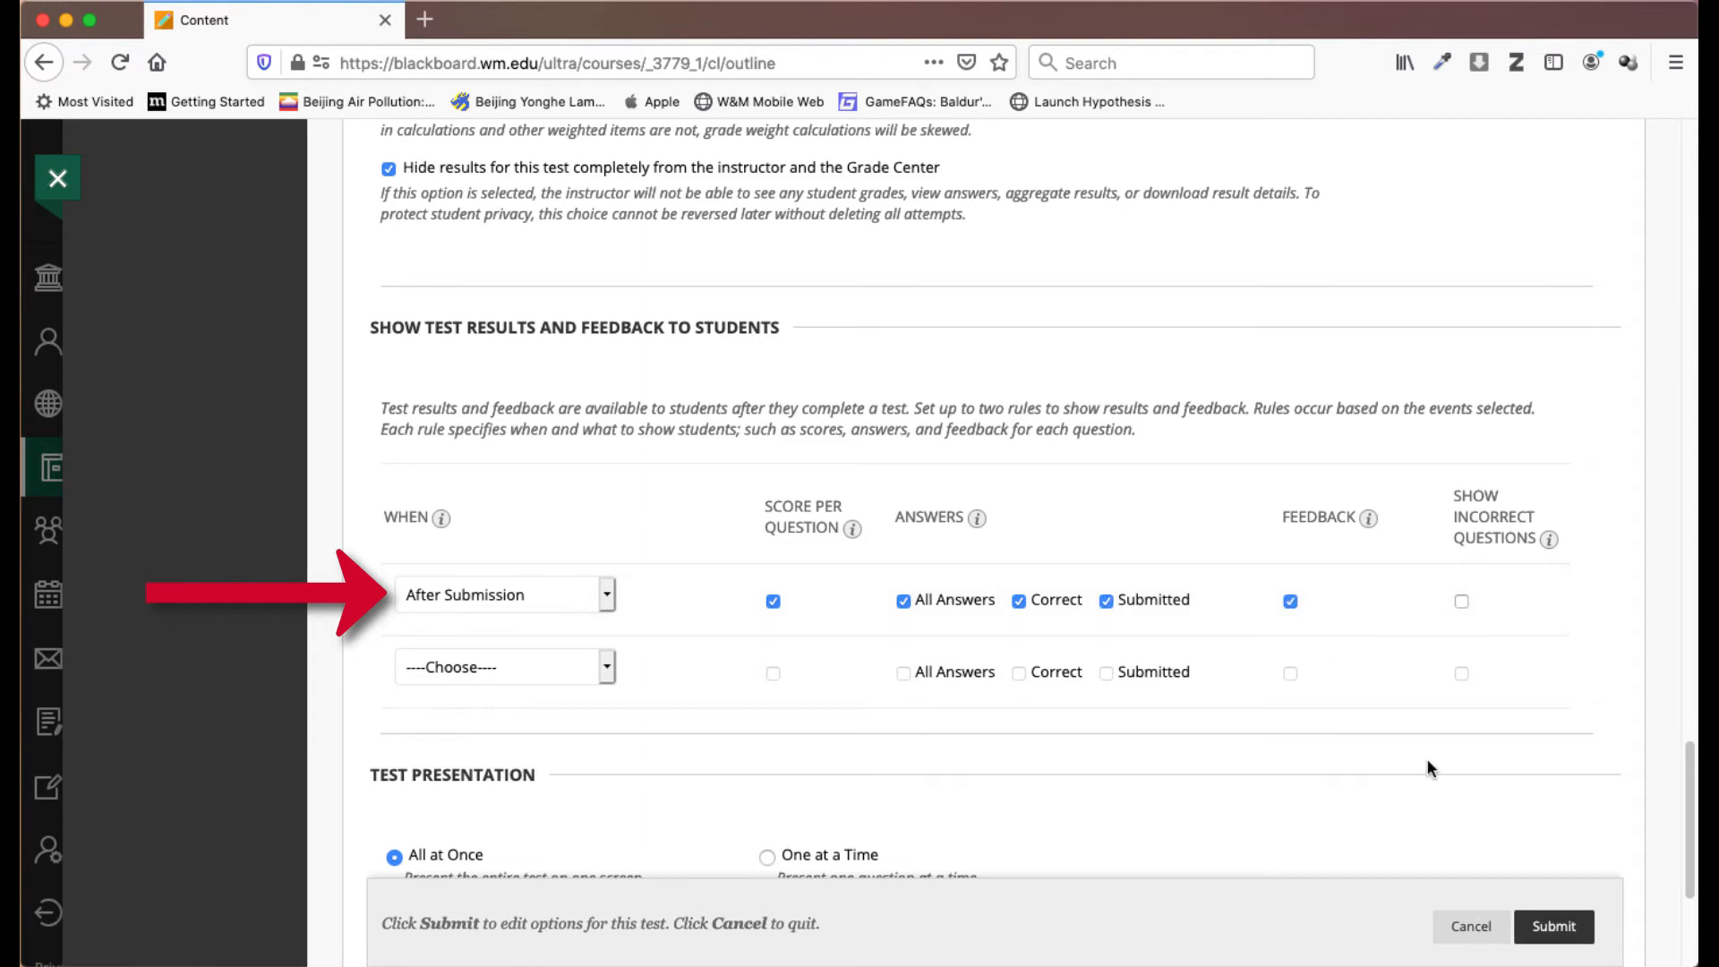
{"action": "left_click", "coordinate": [1554, 928]}
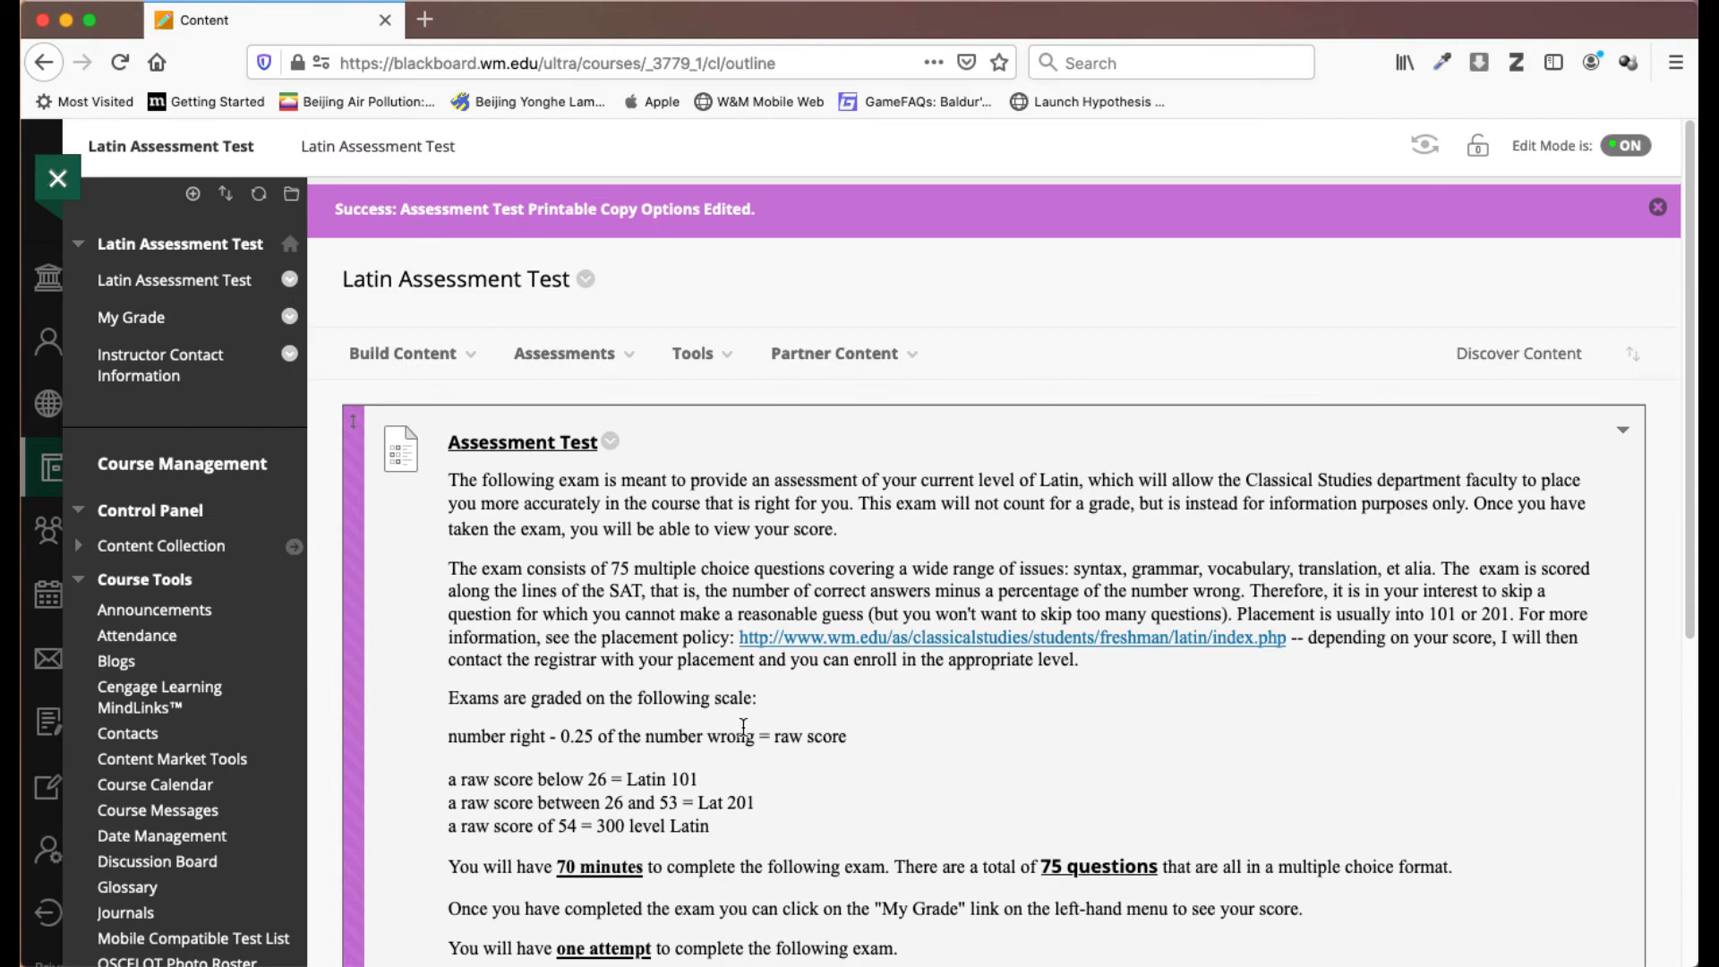
Open Assessment Test Printable Copy from the Latin Assessment Test content area and begin its preview.
{"action": "scroll", "coordinate": [743, 727], "scroll_direction": "down", "scroll_amount": 6}
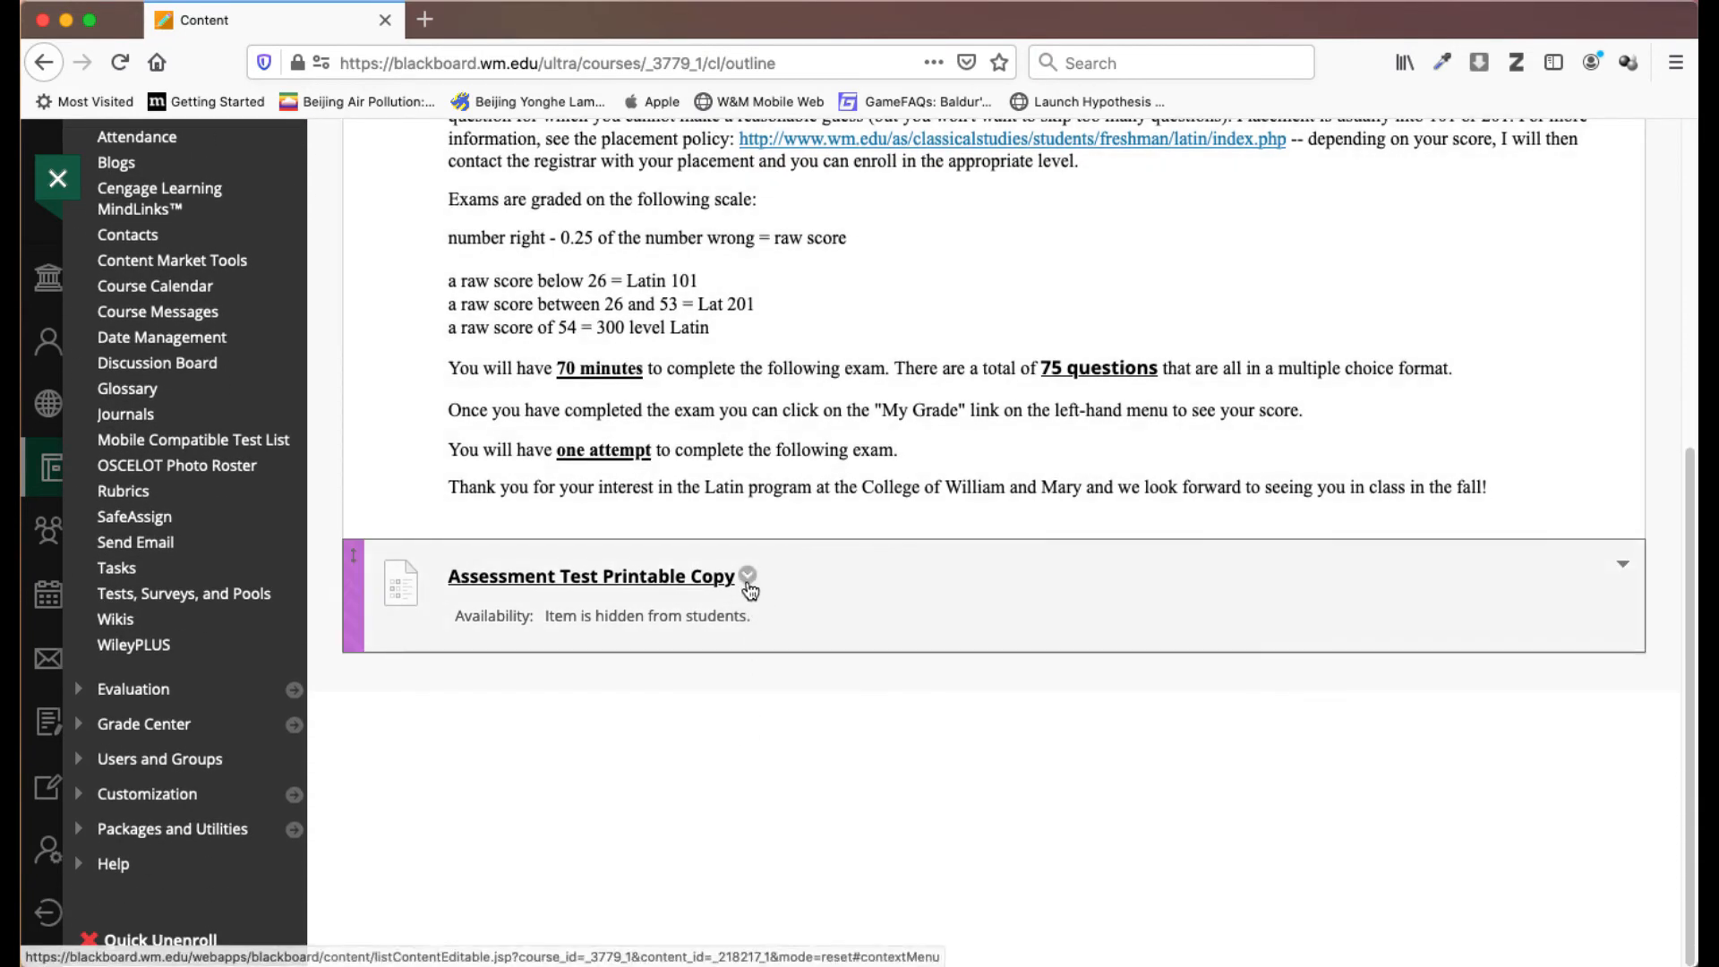
{"action": "left_click", "coordinate": [610, 579]}
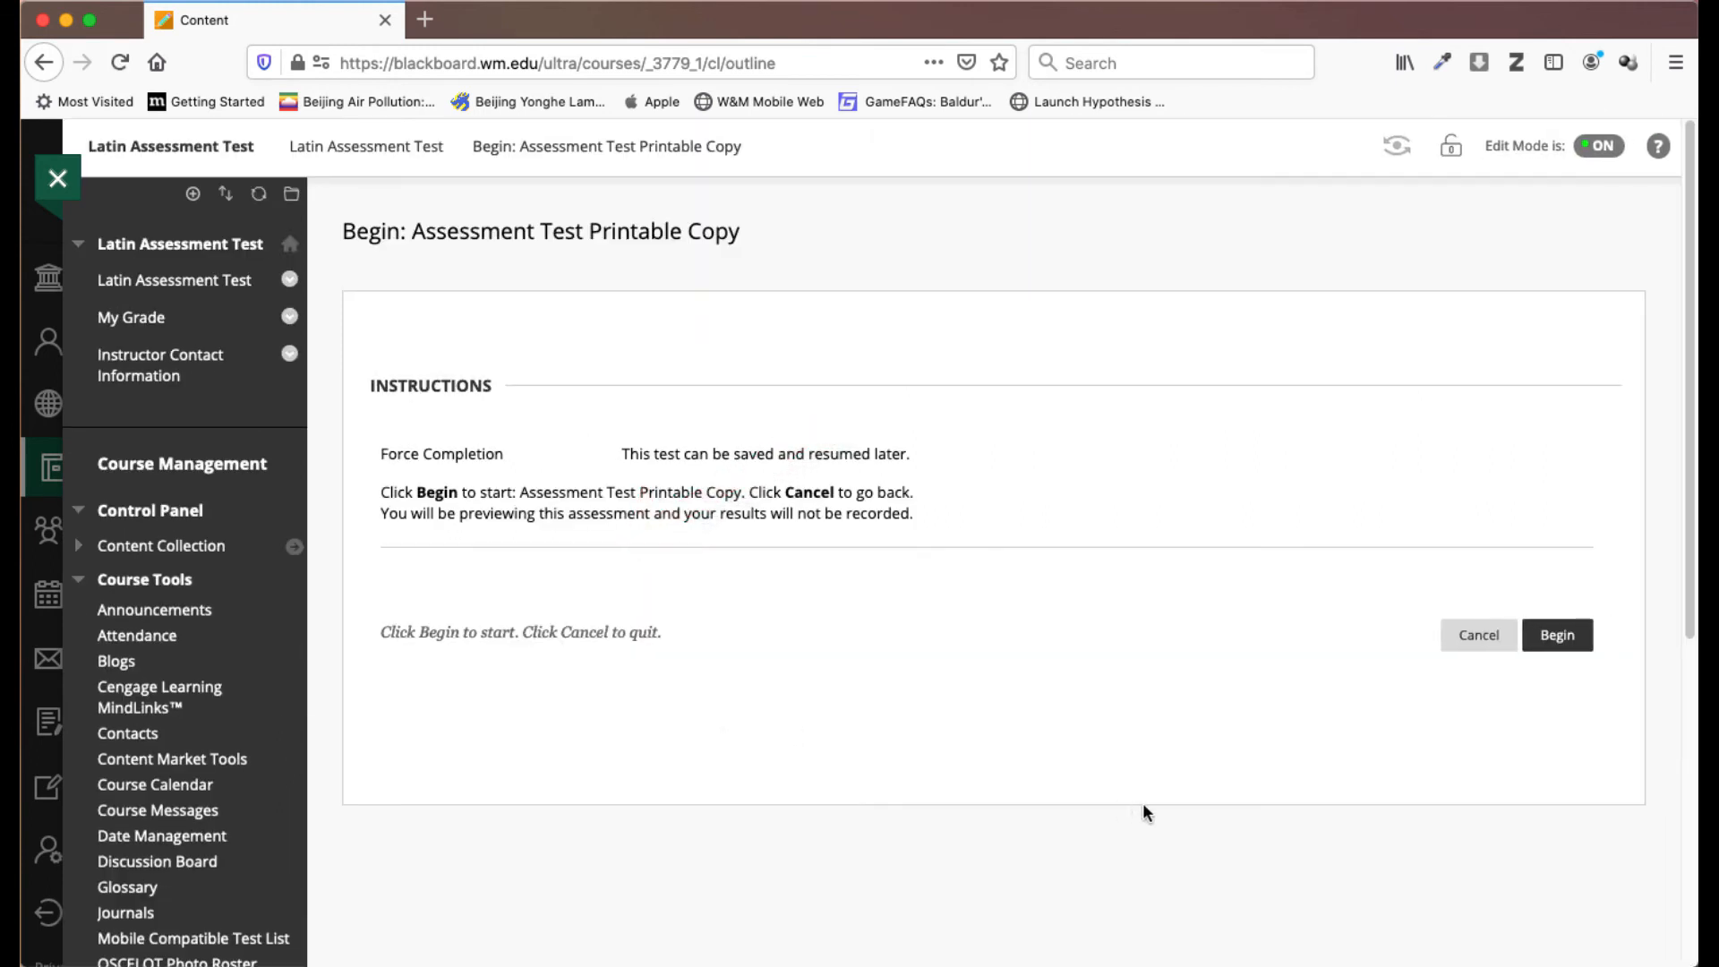
{"action": "left_click", "coordinate": [1565, 644]}
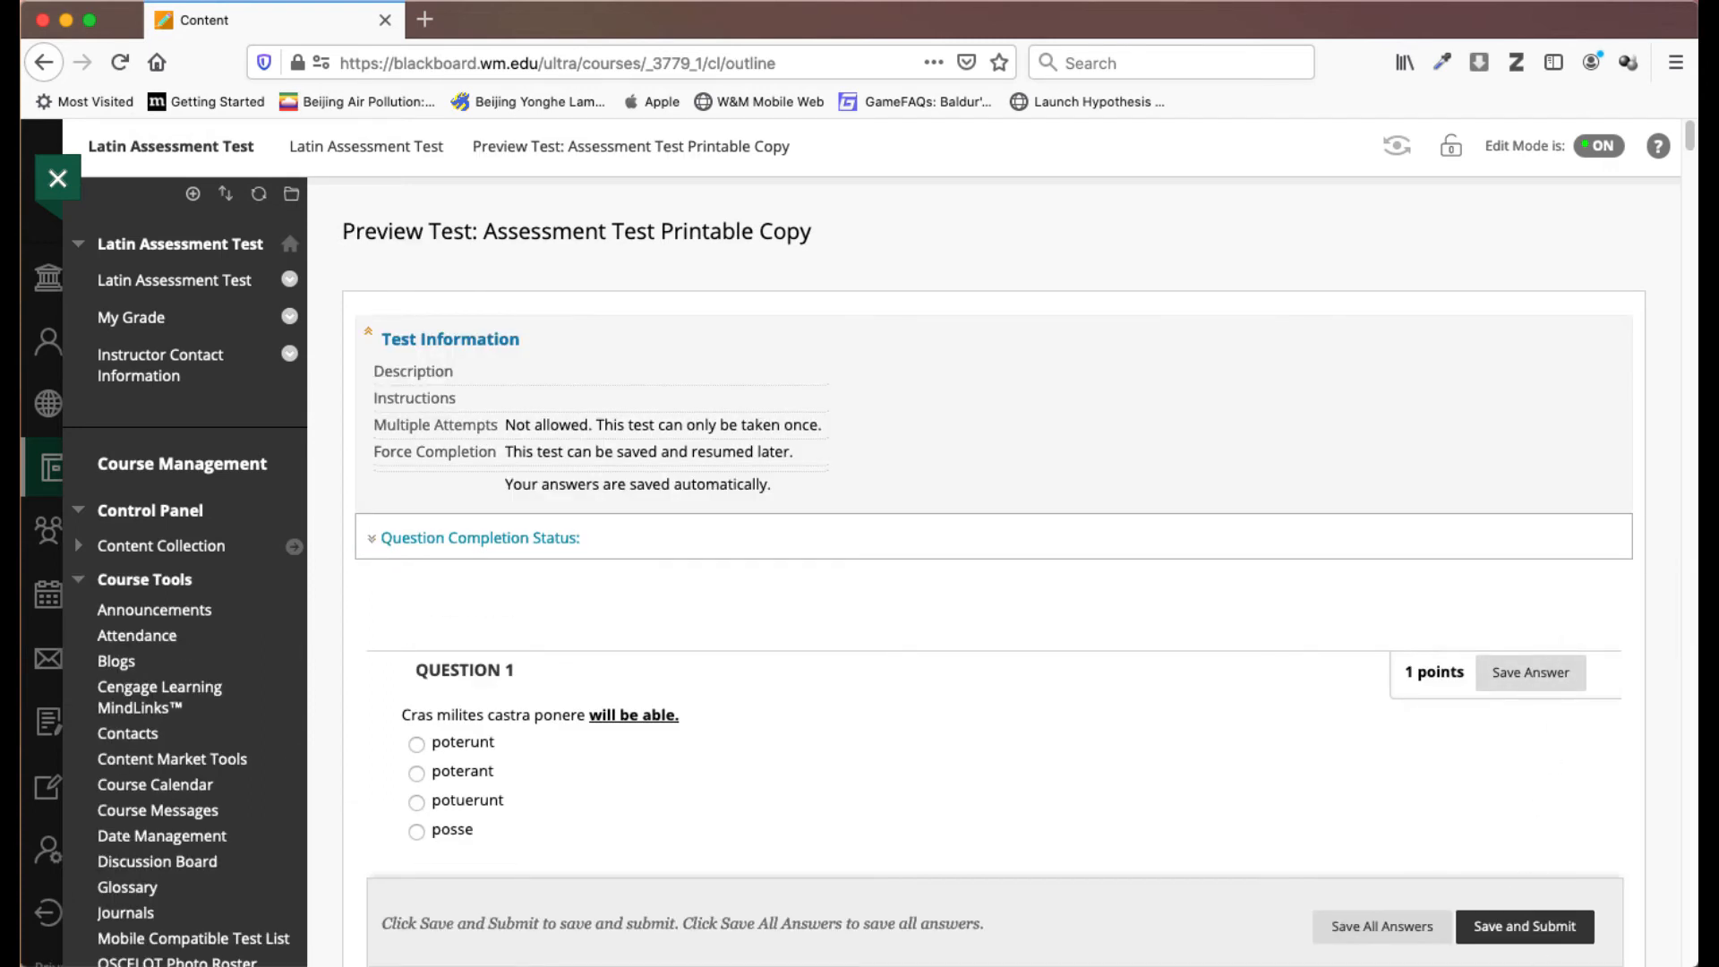
Save and submit the test with all questions left unanswered, and open the review of its results.
{"action": "left_click", "coordinate": [1552, 931]}
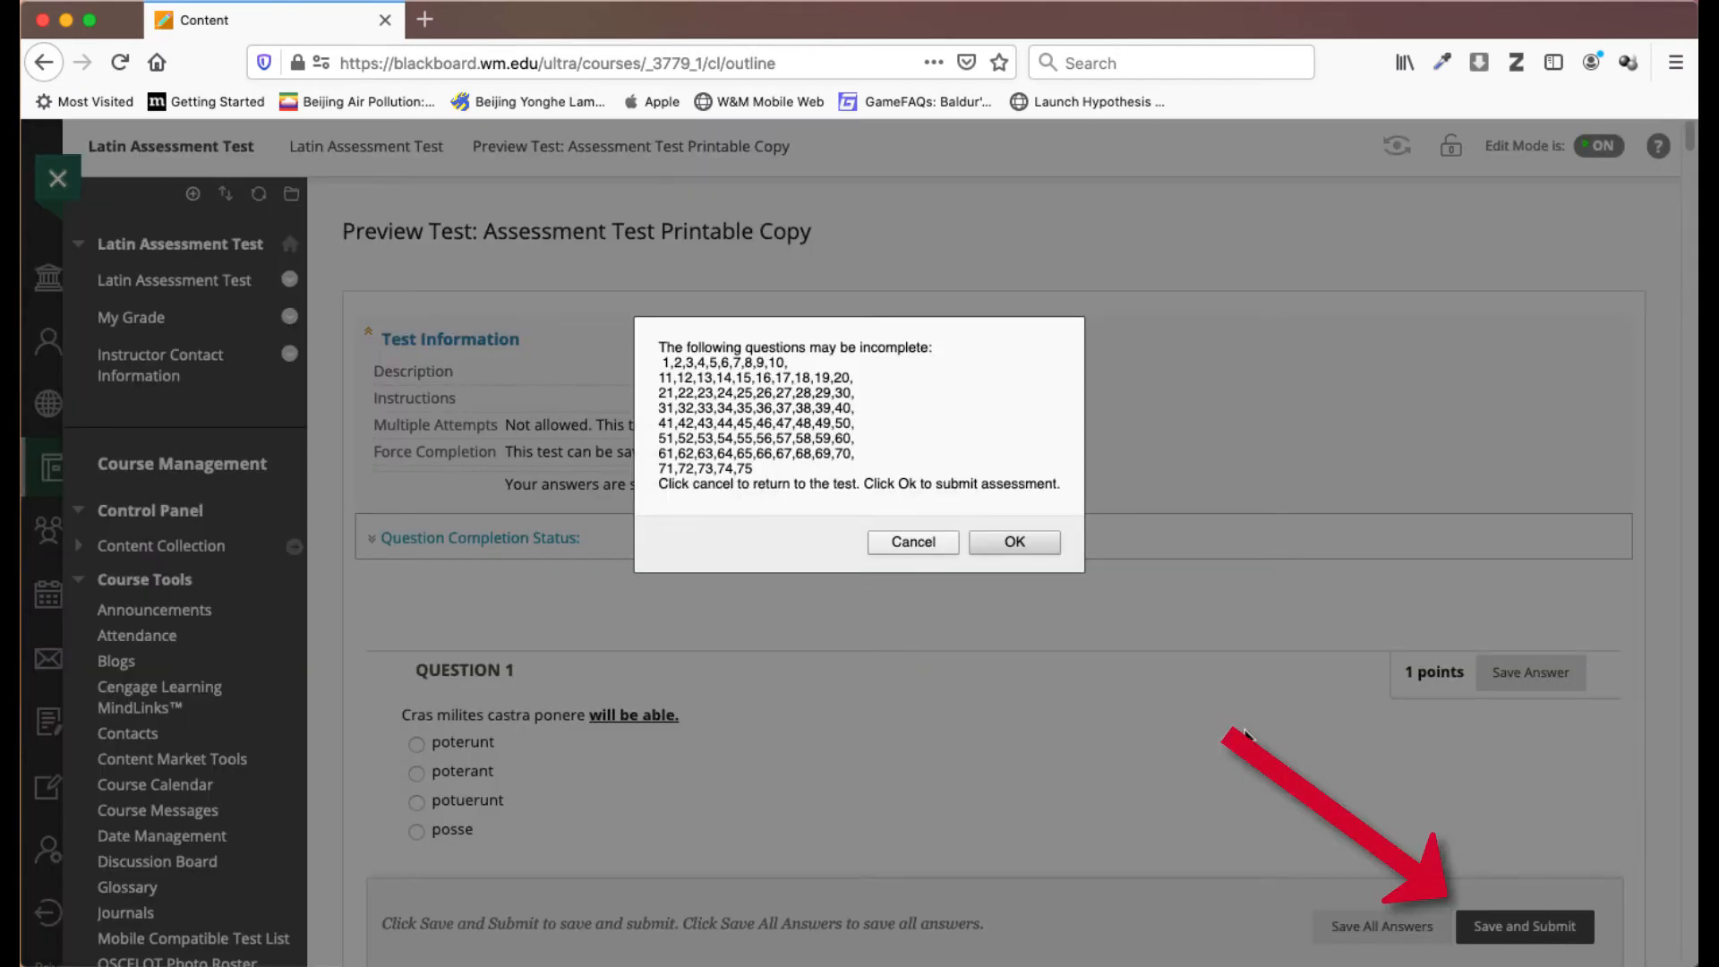
{"action": "left_click", "coordinate": [1015, 541]}
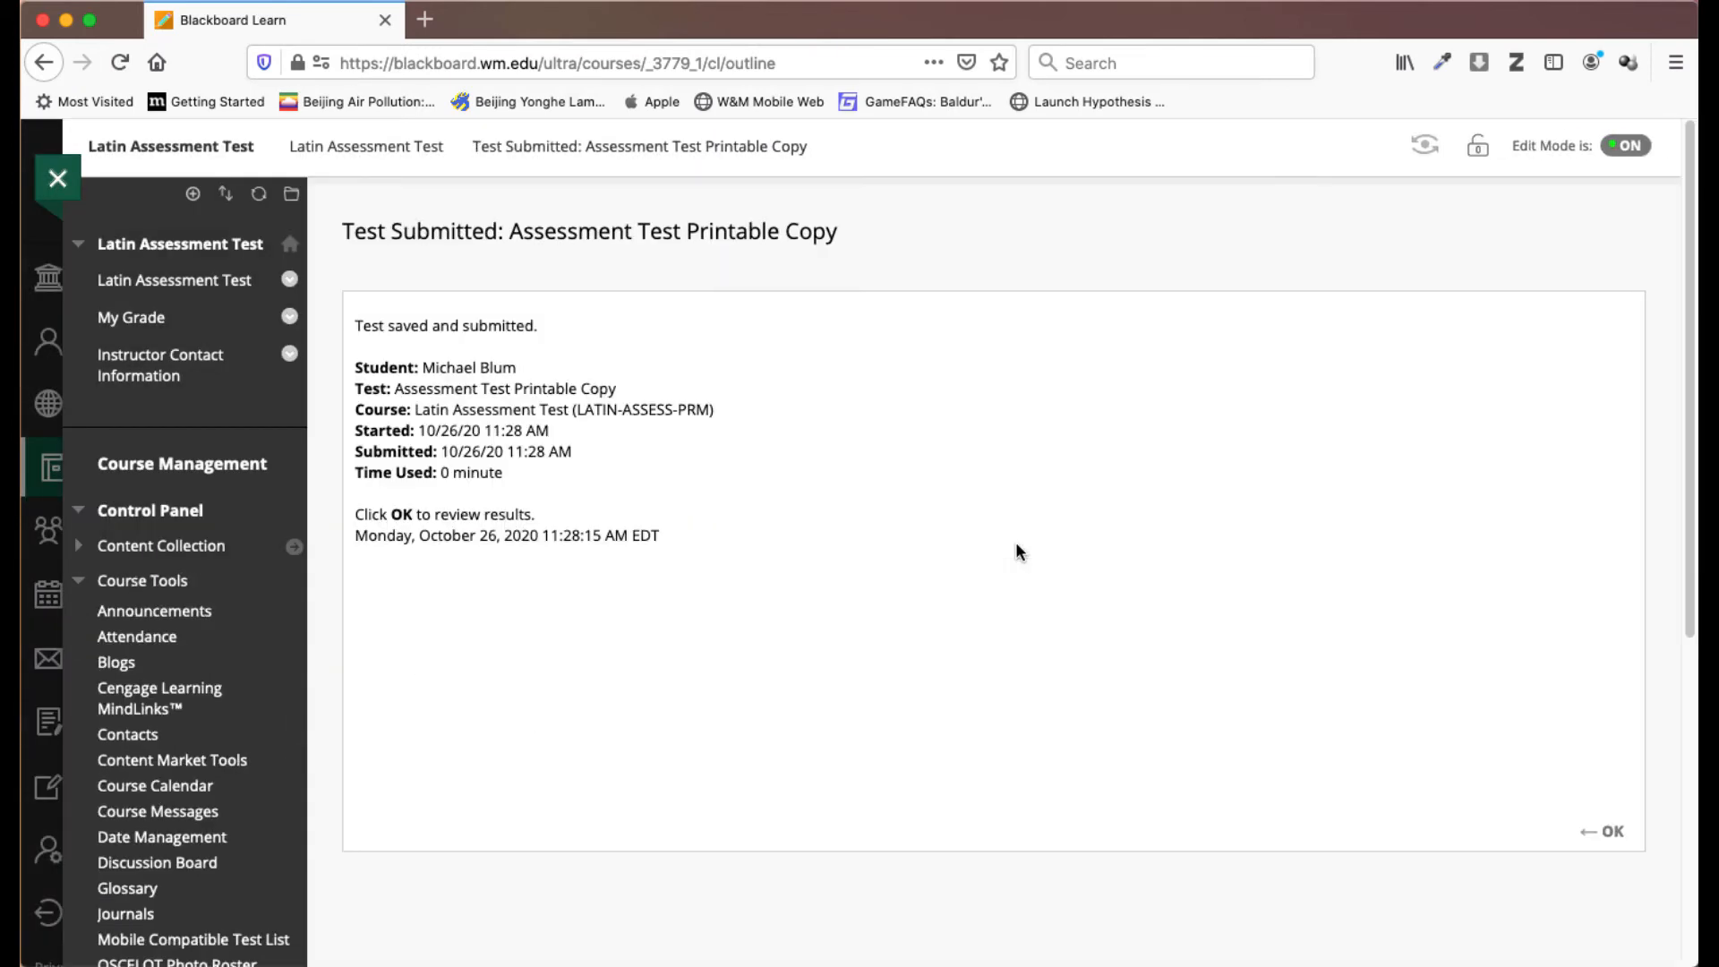
{"action": "left_click", "coordinate": [1609, 834]}
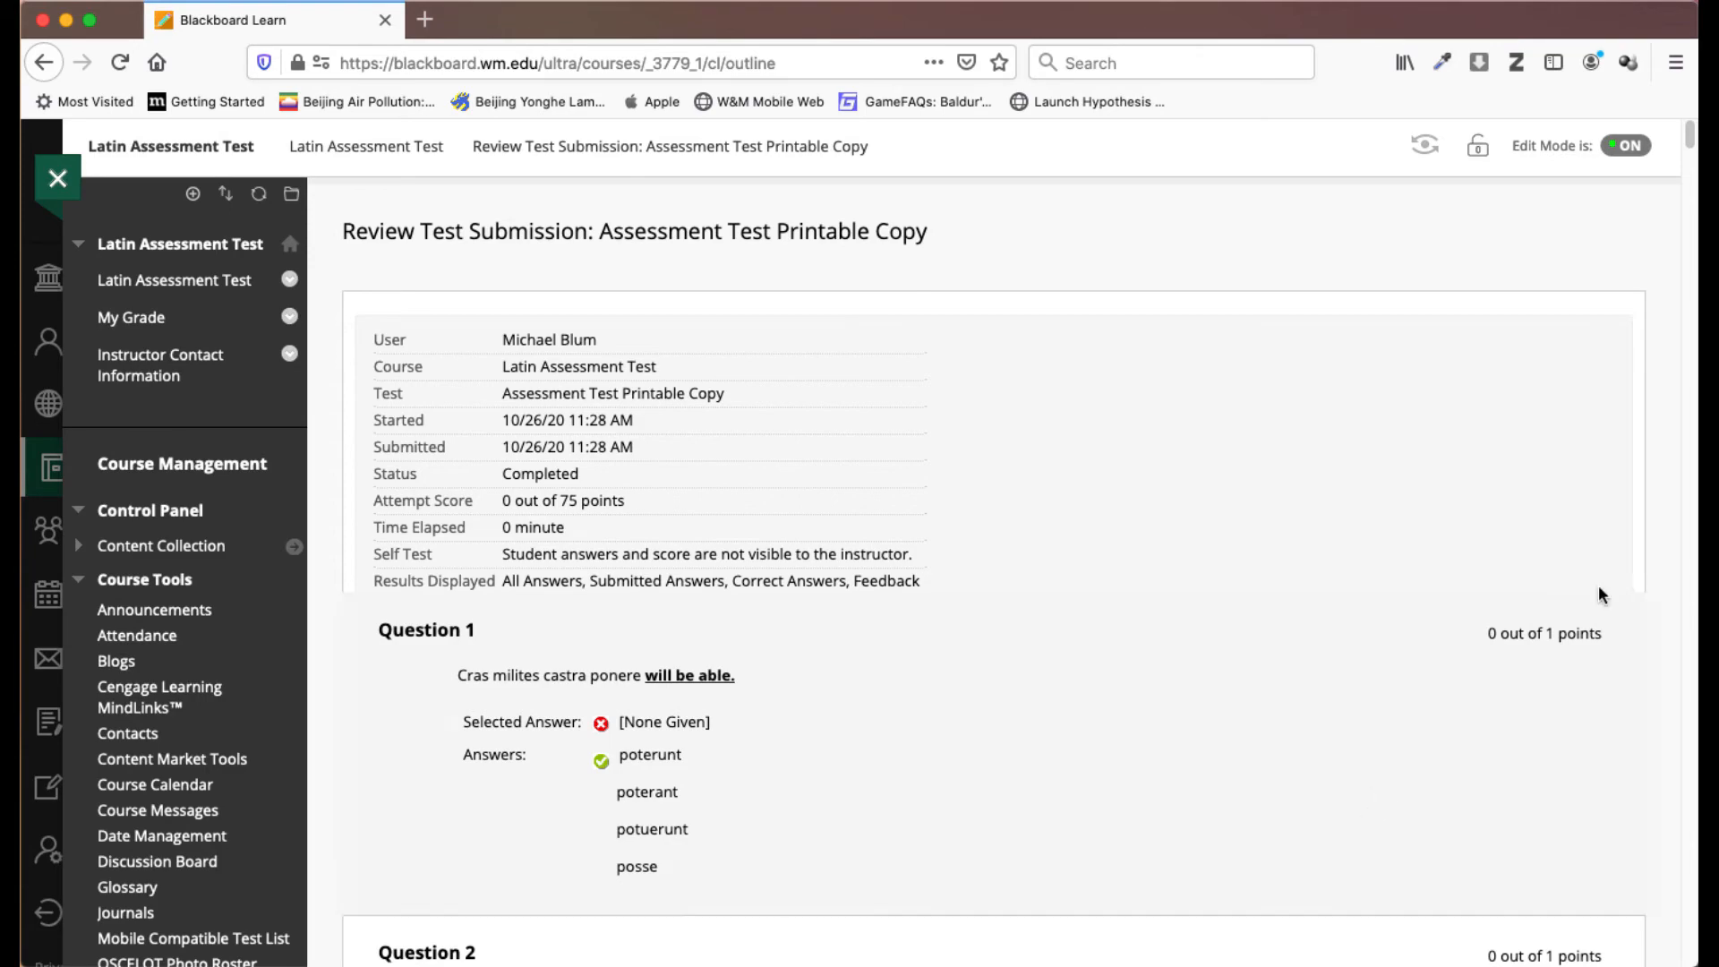
{"action": "mouse_move", "coordinate": [1689, 139]}
{"action": "left_mouse_down"}
{"action": "mouse_move", "coordinate": [1690, 269]}
{"action": "mouse_move", "coordinate": [1692, 132]}
{"action": "left_mouse_up"}
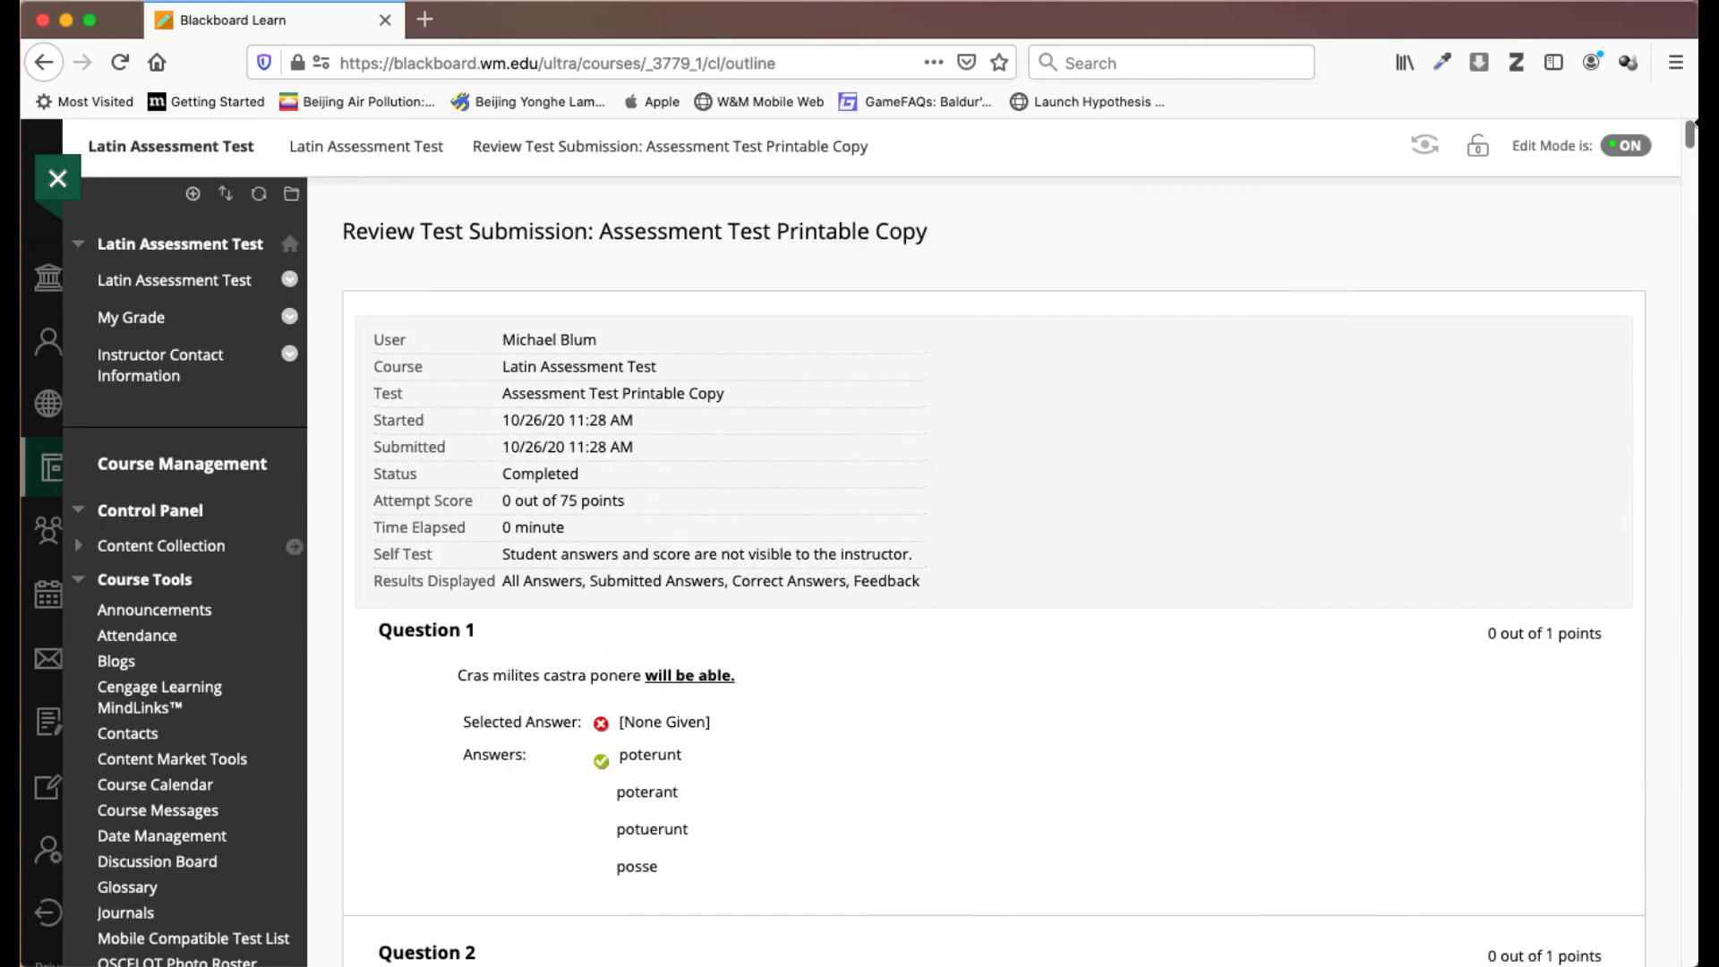
Print only the frame with the test review, saving it as the PDF latin test copy, and look through the resulting document.
{"action": "left_click", "coordinate": [1141, 810]}
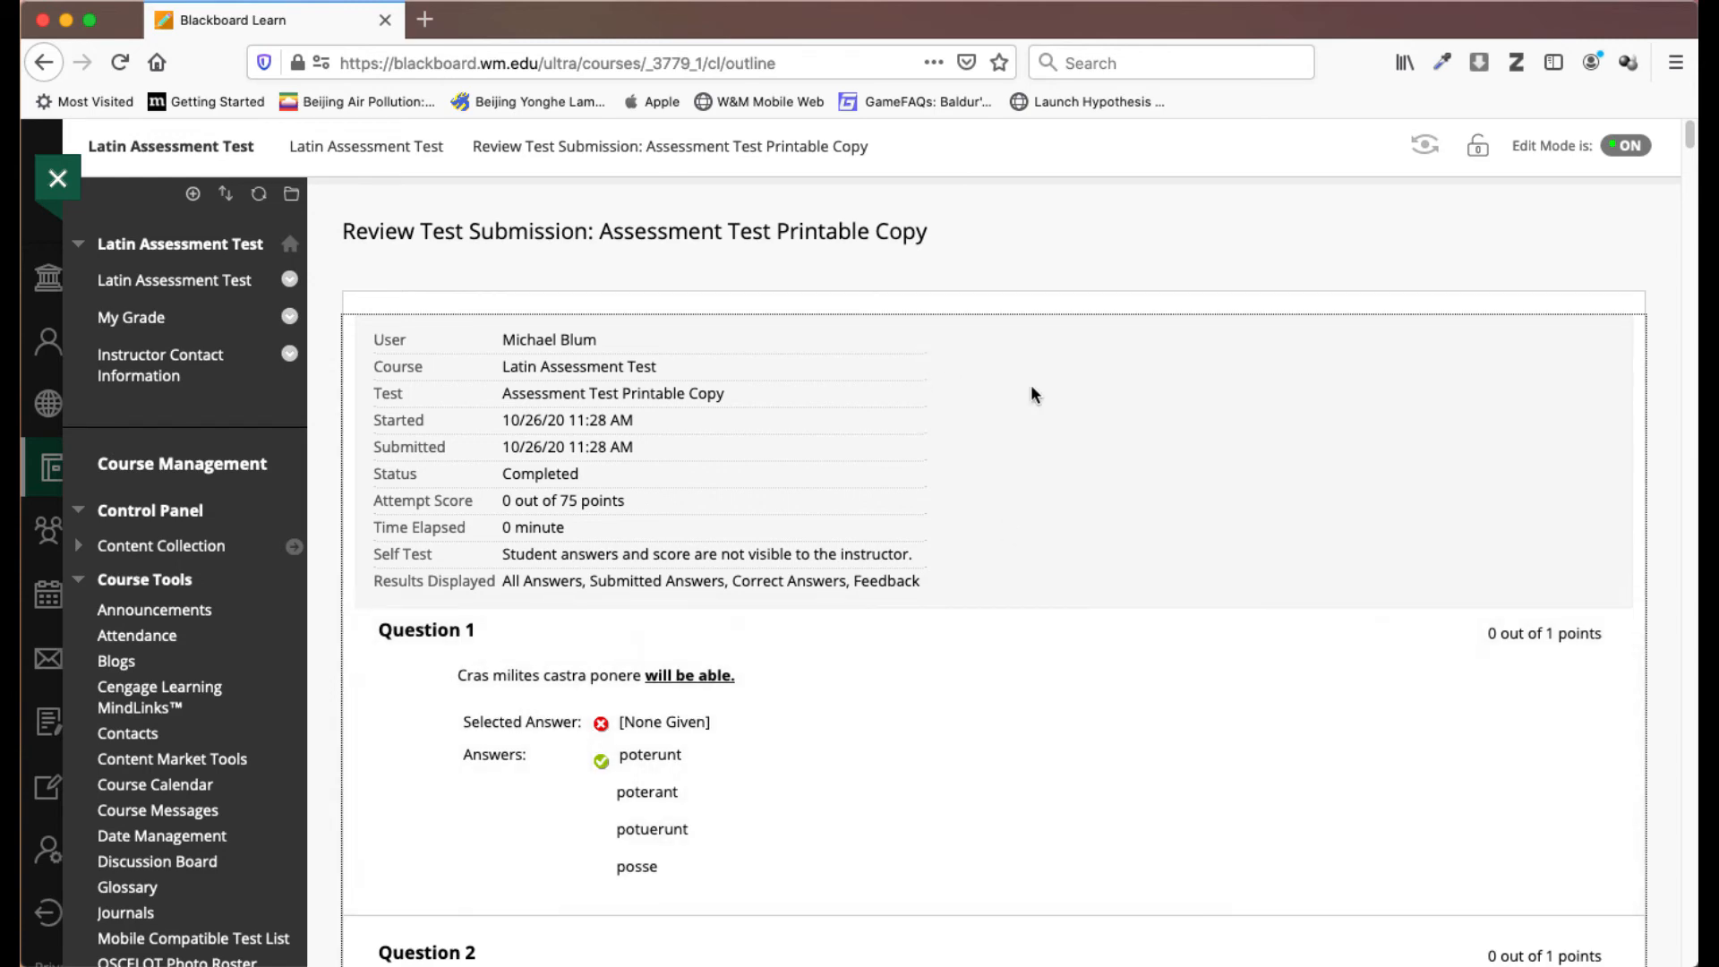
{"action": "right_click", "coordinate": [1045, 381]}
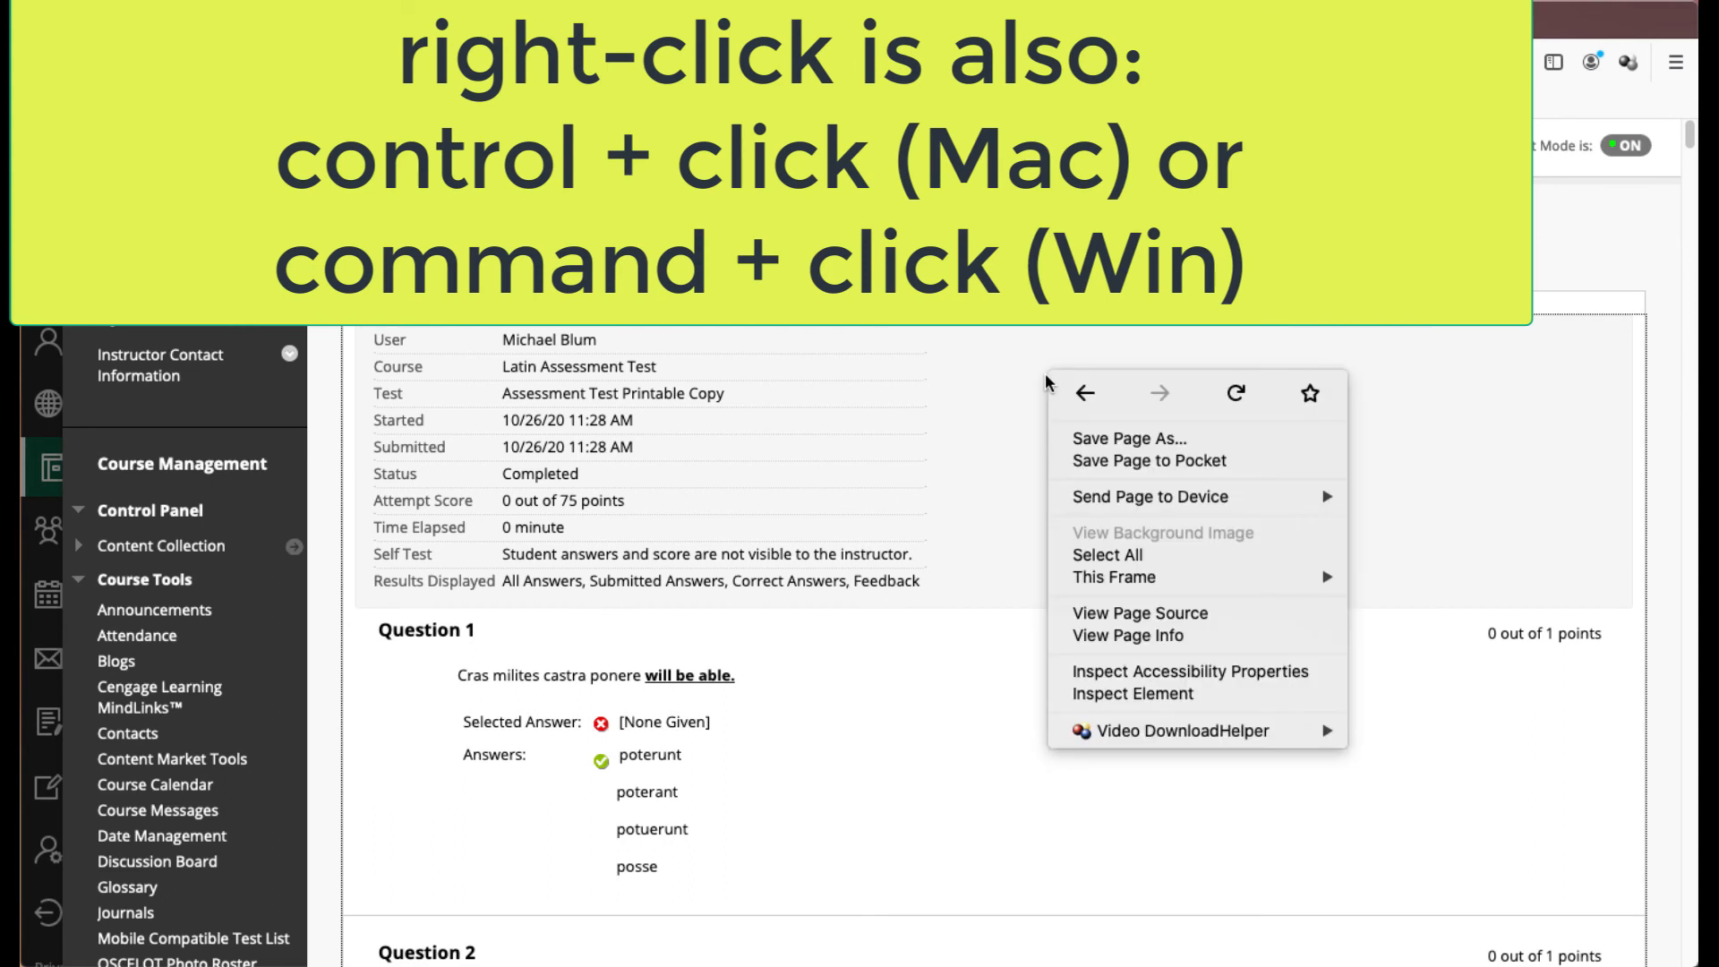
{"action": "mouse_move", "coordinate": [1108, 586]}
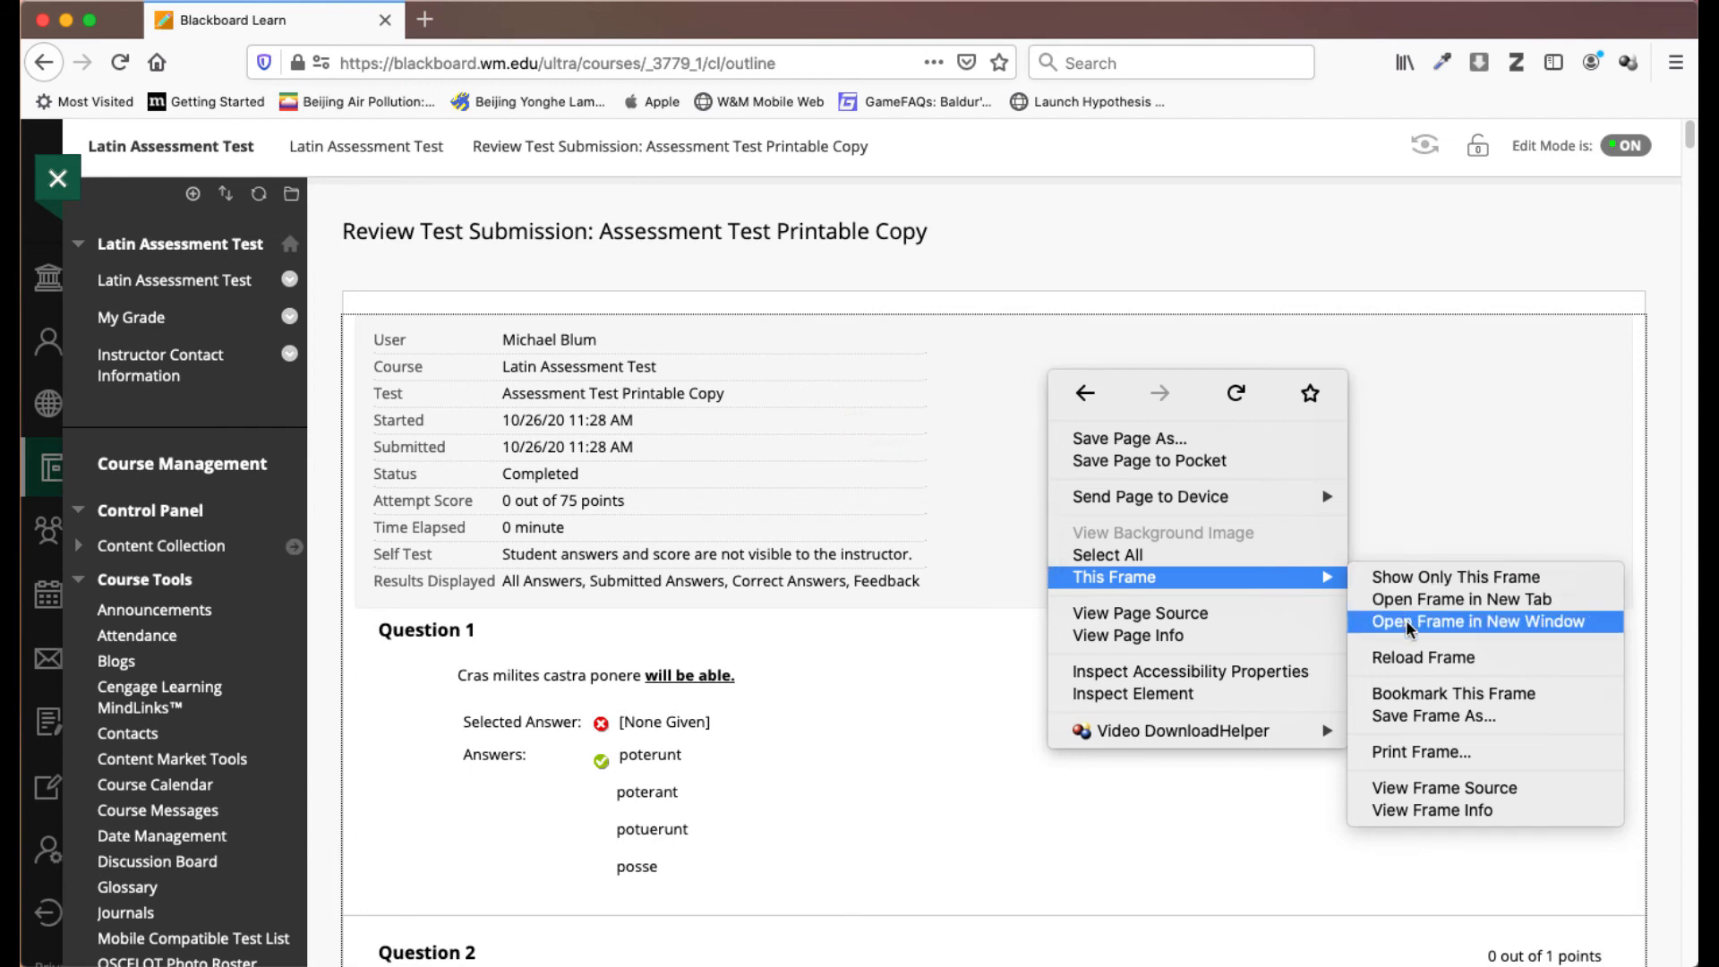
{"action": "left_click", "coordinate": [1420, 748]}
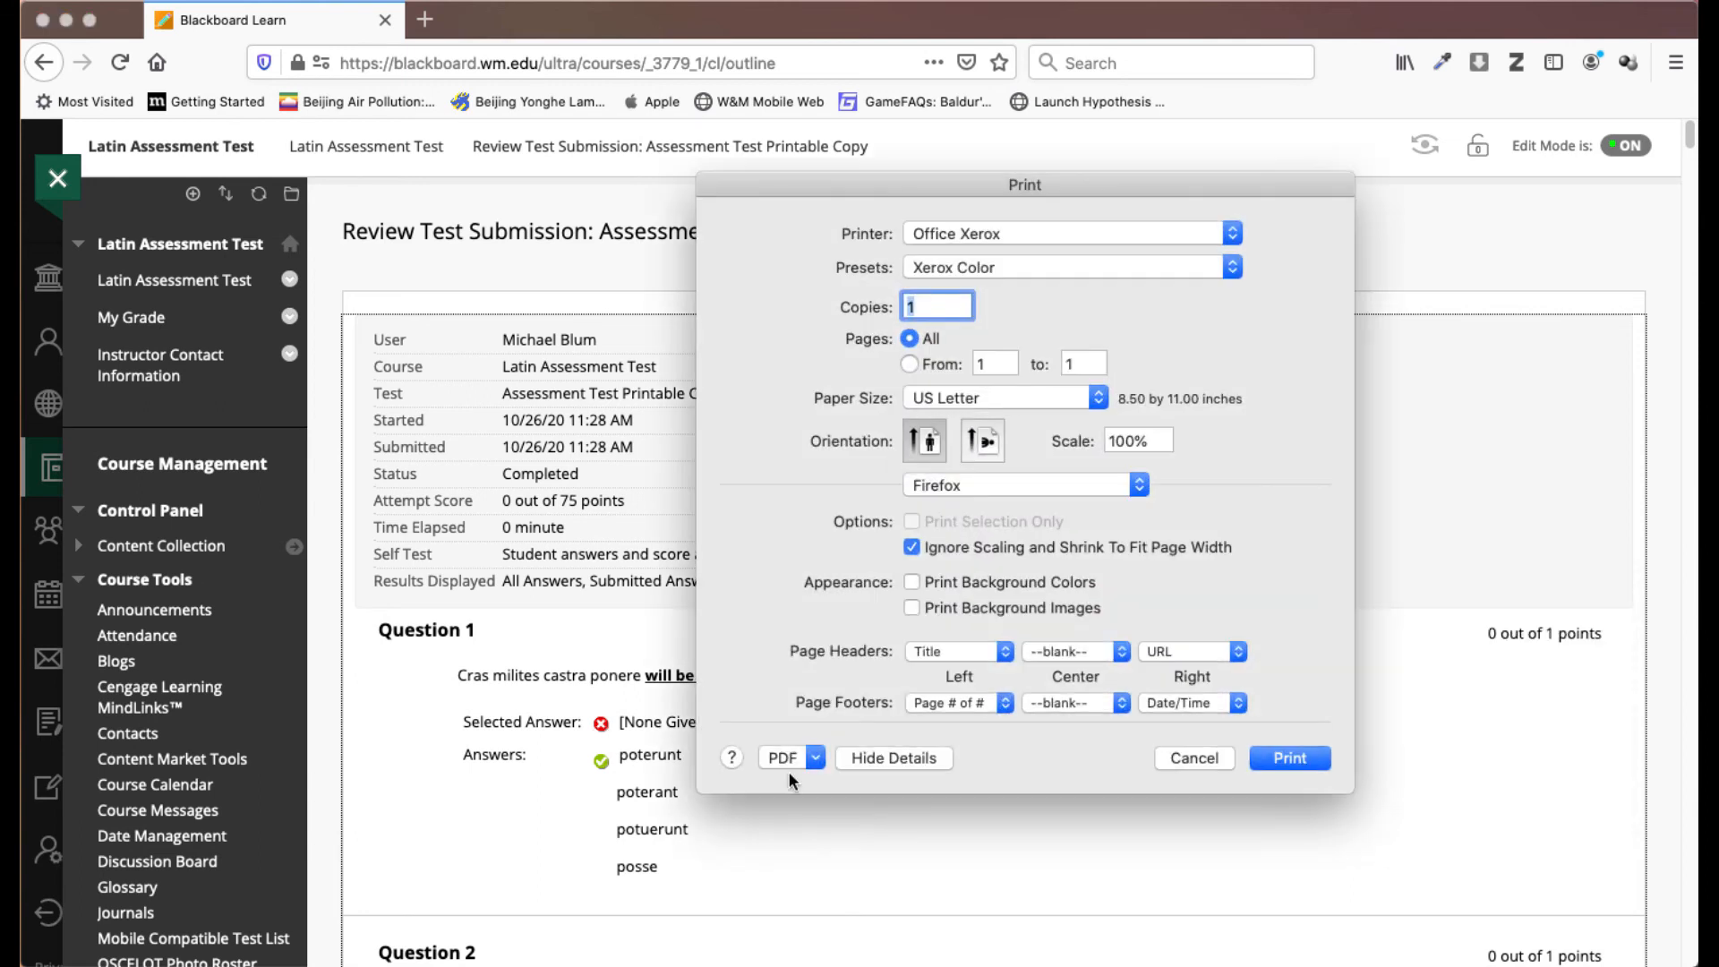
{"action": "left_click", "coordinate": [782, 759]}
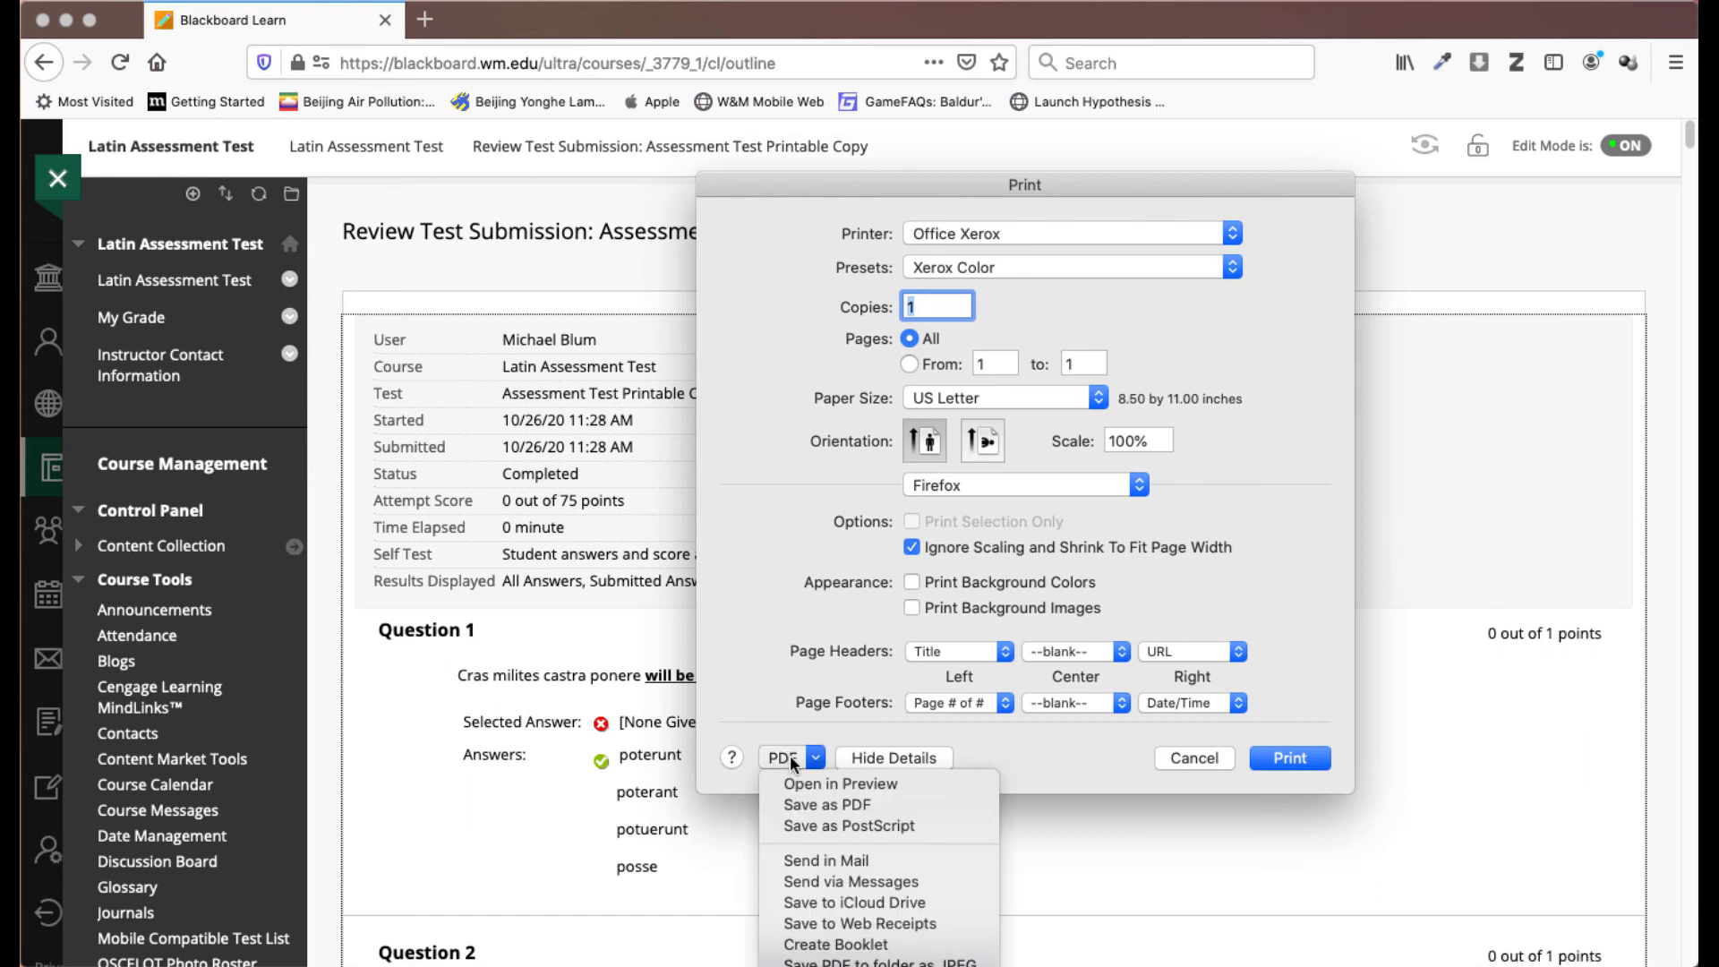
{"action": "left_click", "coordinate": [825, 804]}
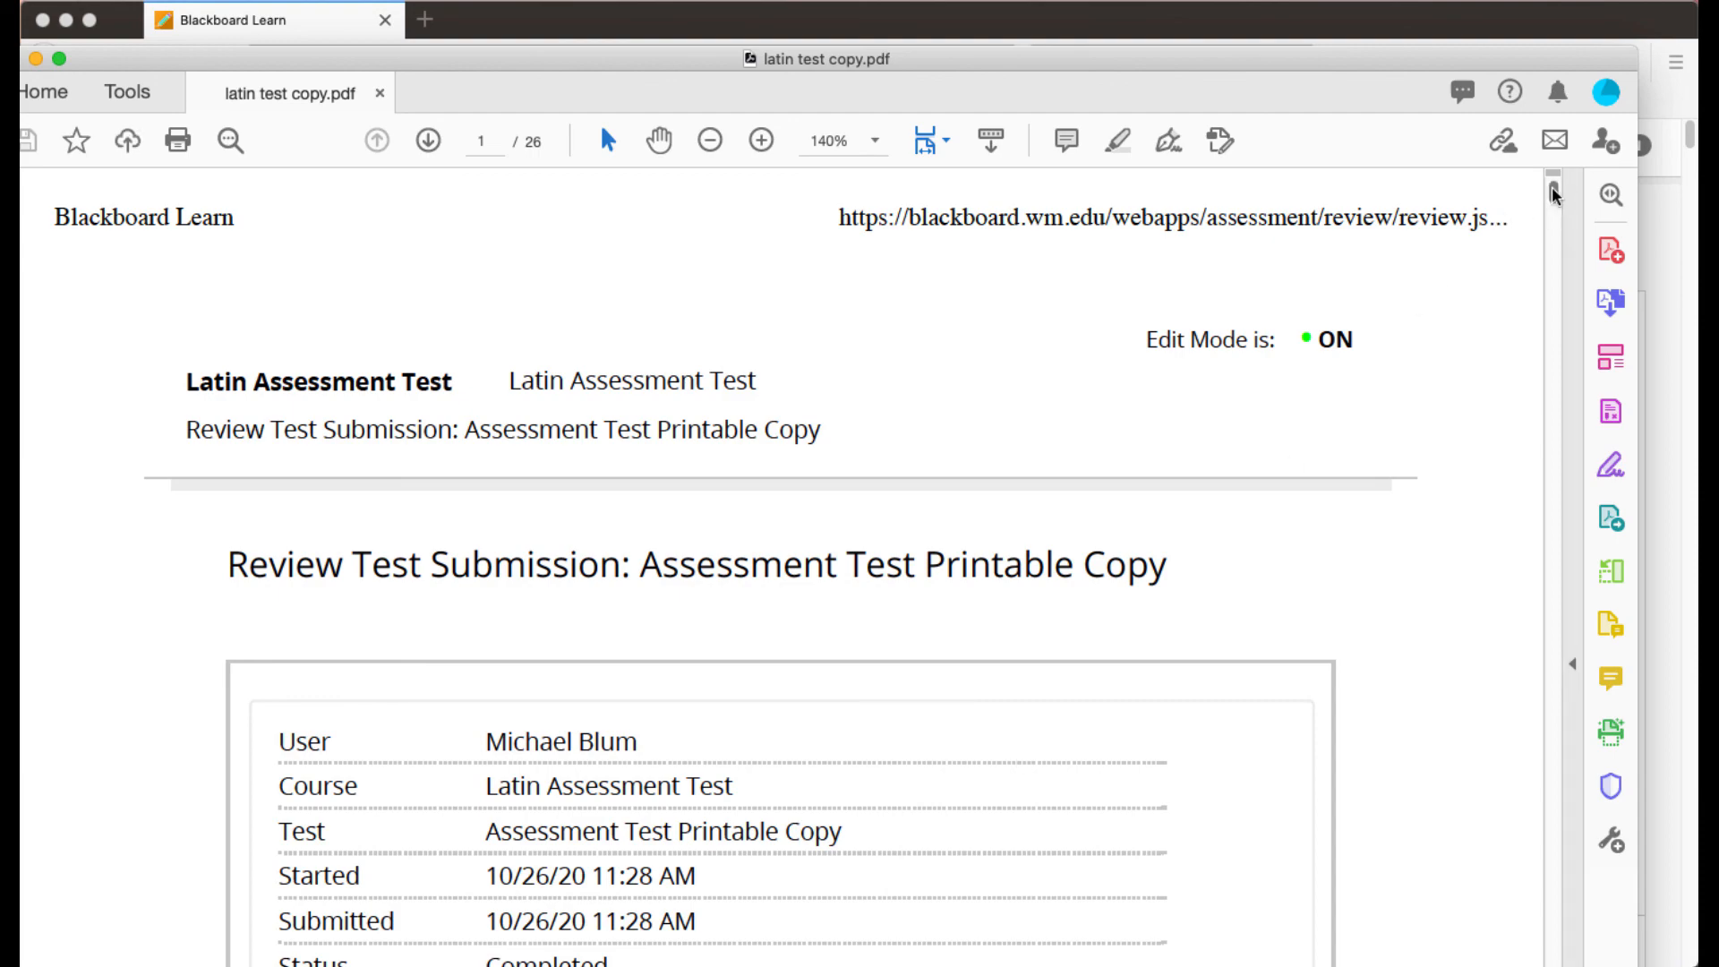
{"action": "left_click_drag", "start_coordinate": [1550, 187], "coordinate": [1565, 287]}
{"action": "scroll", "coordinate": [1335, 643], "scroll_direction": "down", "scroll_amount": 5}
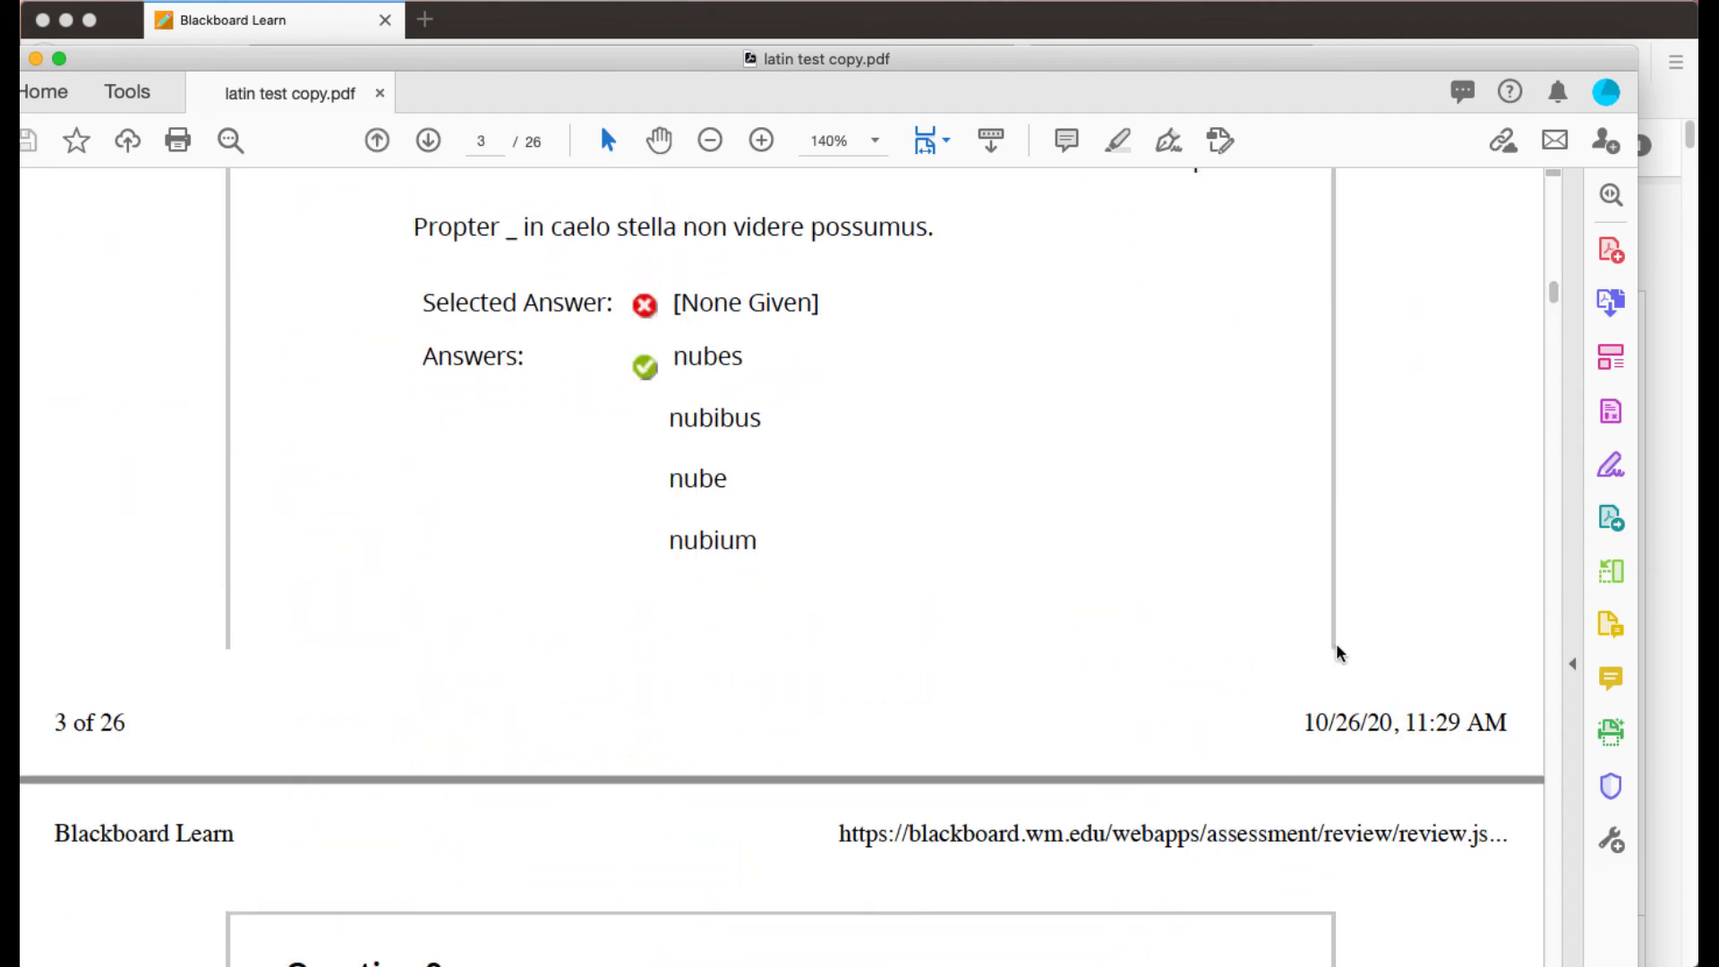